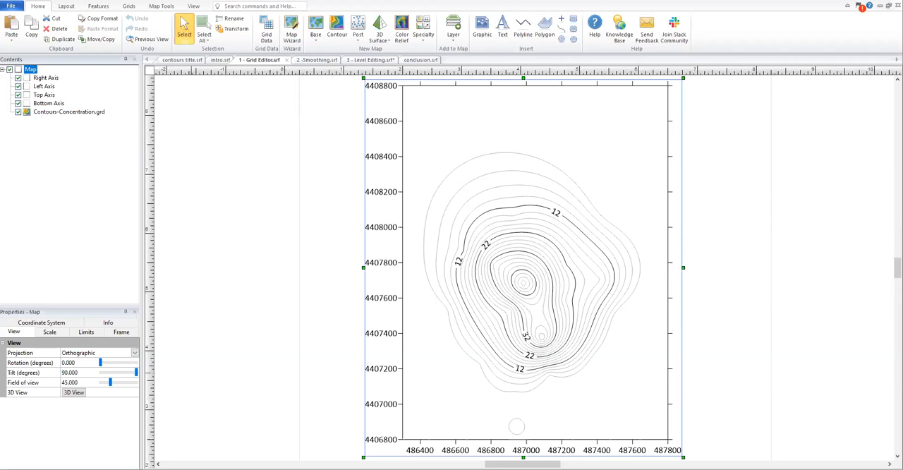
# Step: Open the grid of the Contours-Concentration.grd layer for editing in the grid editor
pyautogui.click(13, 9)
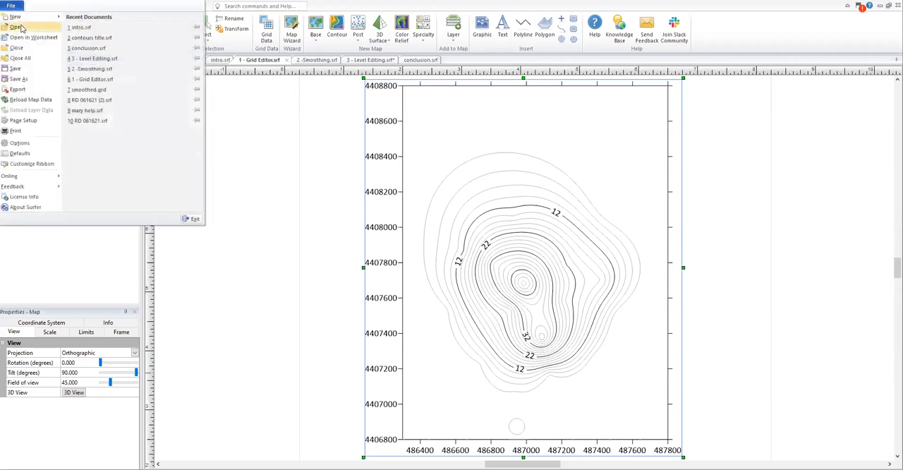
pyautogui.click(14, 9)
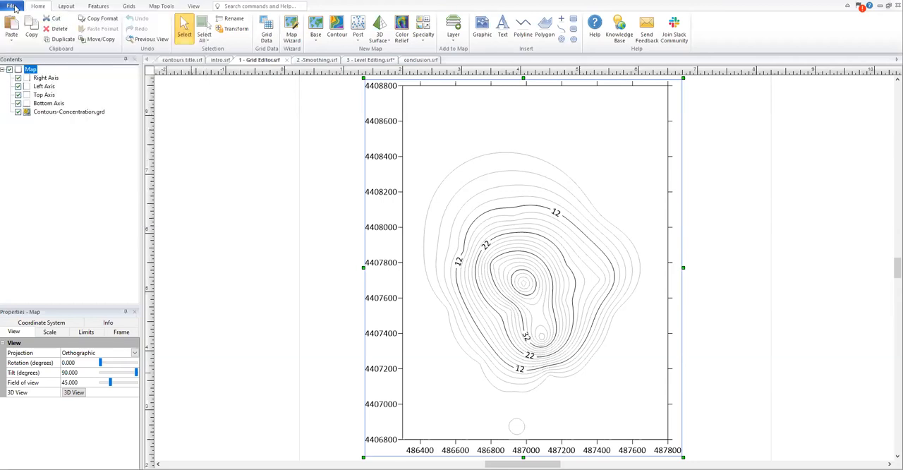
pyautogui.click(60, 114)
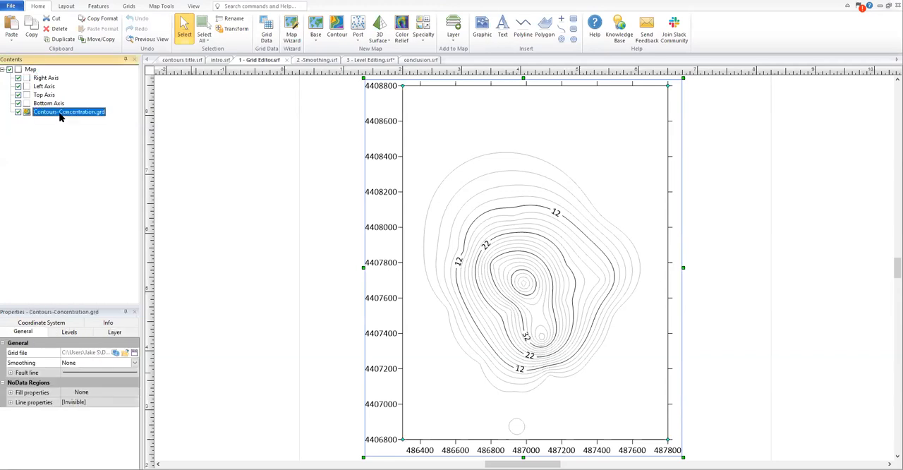
pyautogui.click(167, 8)
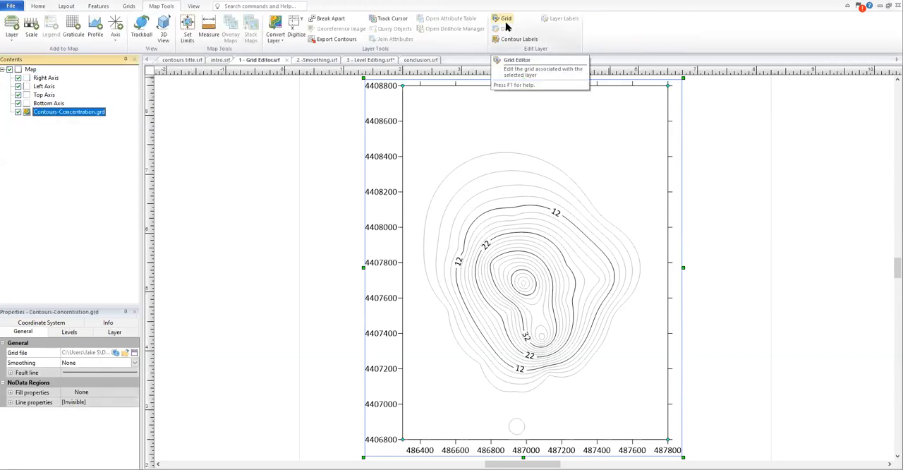
pyautogui.rightClick(70, 115)
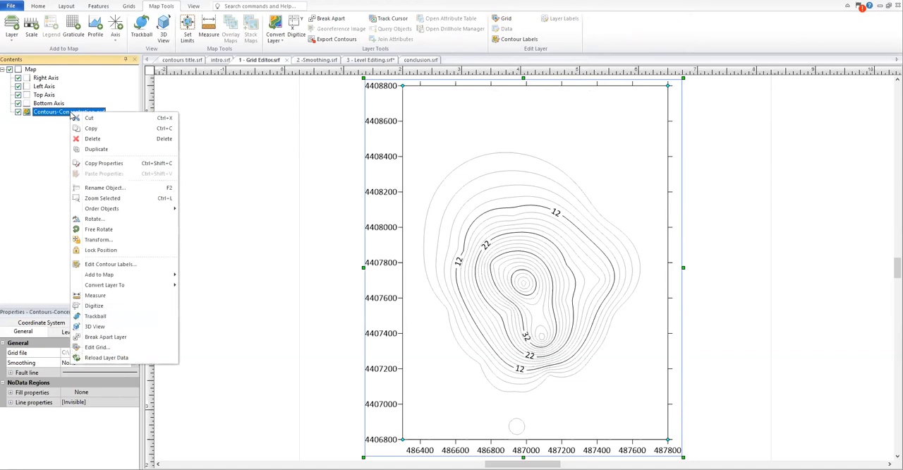
pyautogui.click(121, 349)
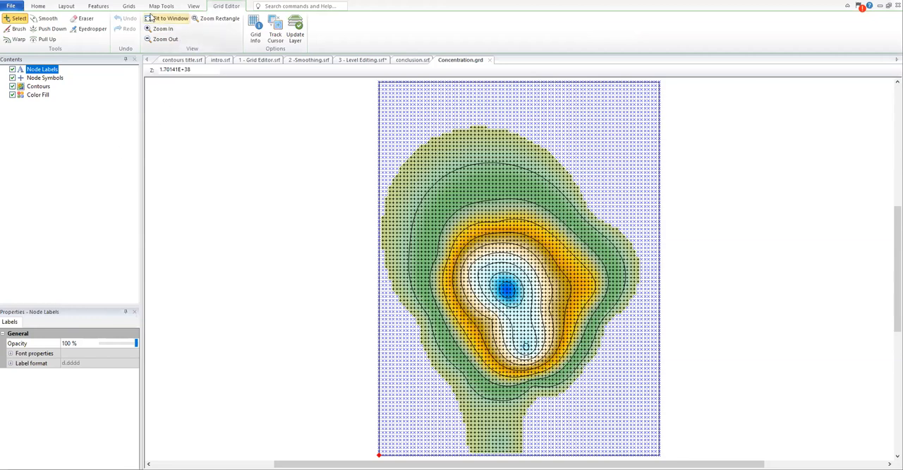
# Step: Cascade all document windows and narrow the Concentration.grd window to the left half of the workspace
pyautogui.click(193, 6)
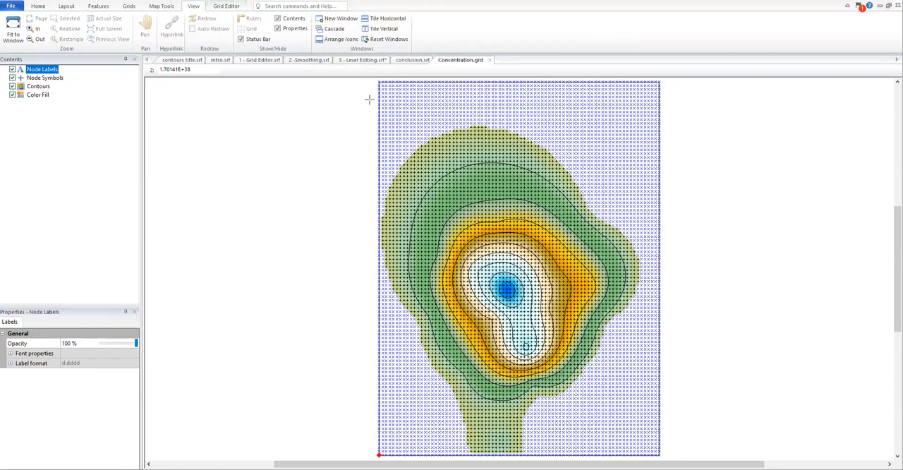
pyautogui.click(334, 30)
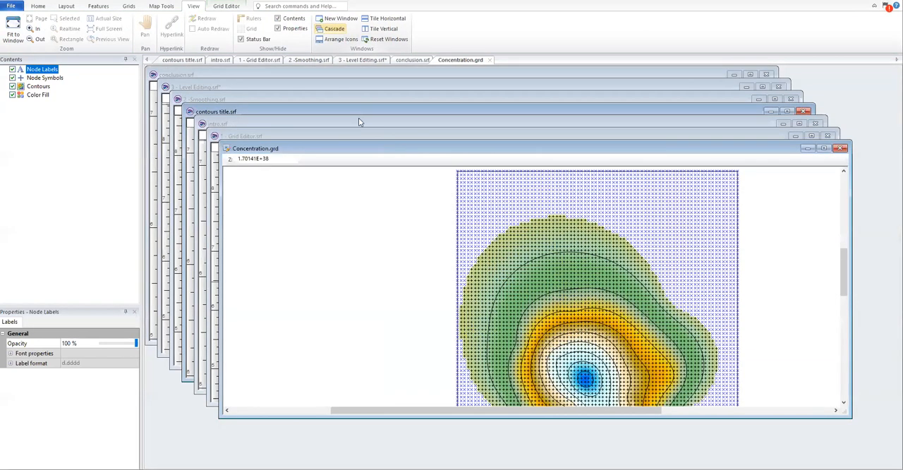
pyautogui.moveTo(337, 150); pyautogui.dragTo(268, 127)
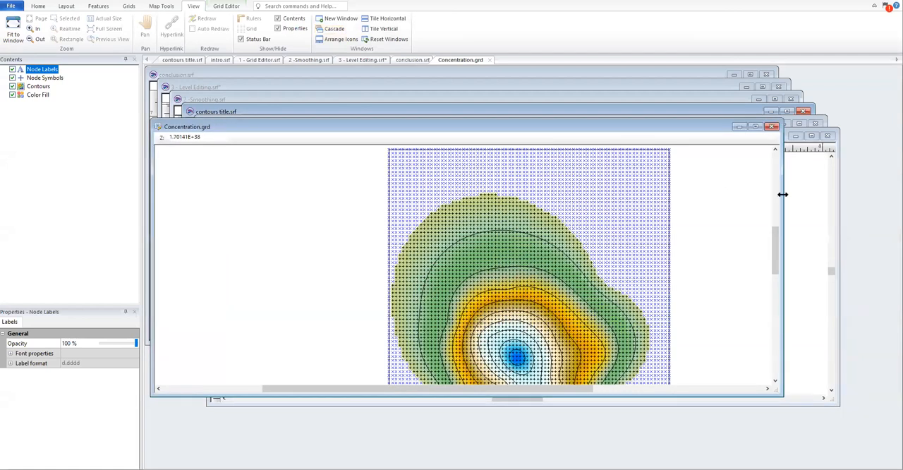
pyautogui.moveTo(782, 194); pyautogui.dragTo(510, 194)
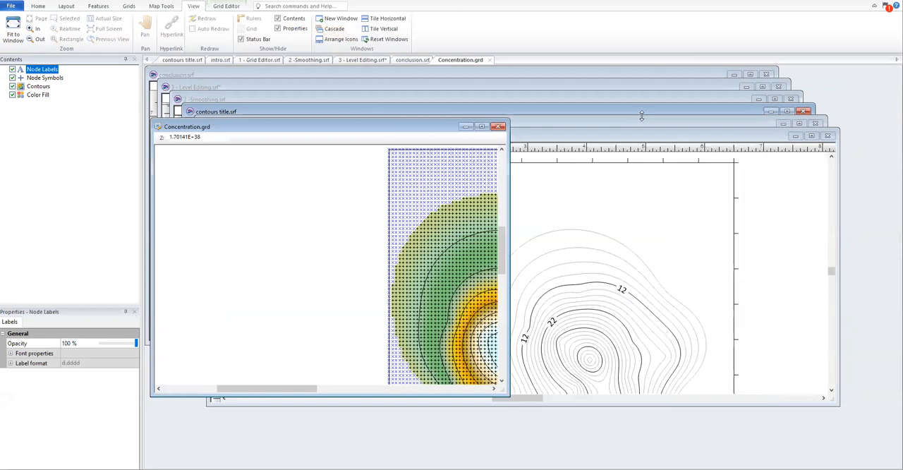
# Step: Place the 1 - Grid Editor.srf window in the right half of the workspace and stretch it to full height
pyautogui.click(630, 121)
pyautogui.hotkey('ctrl', 'Tab')
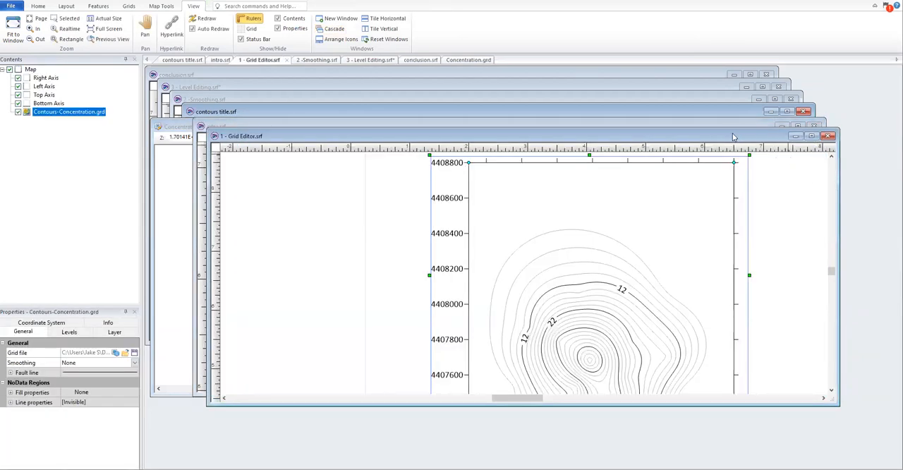
pyautogui.moveTo(733, 136); pyautogui.dragTo(796, 131)
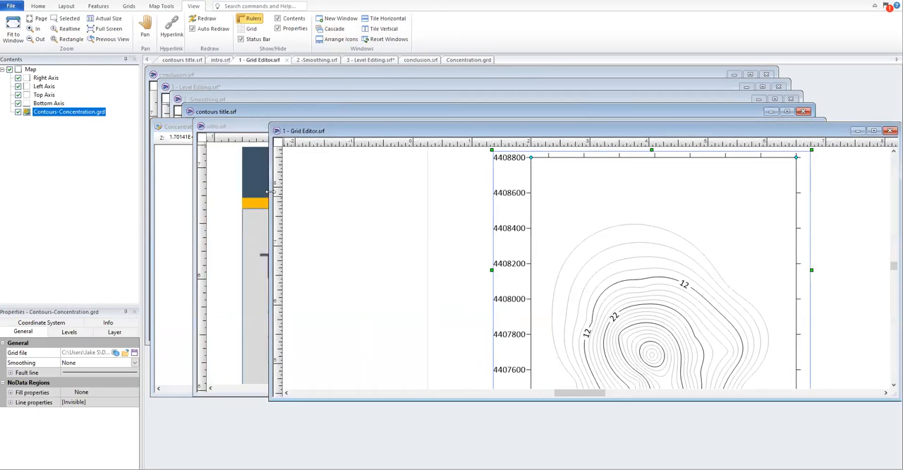
pyautogui.moveTo(268, 192); pyautogui.dragTo(507, 208)
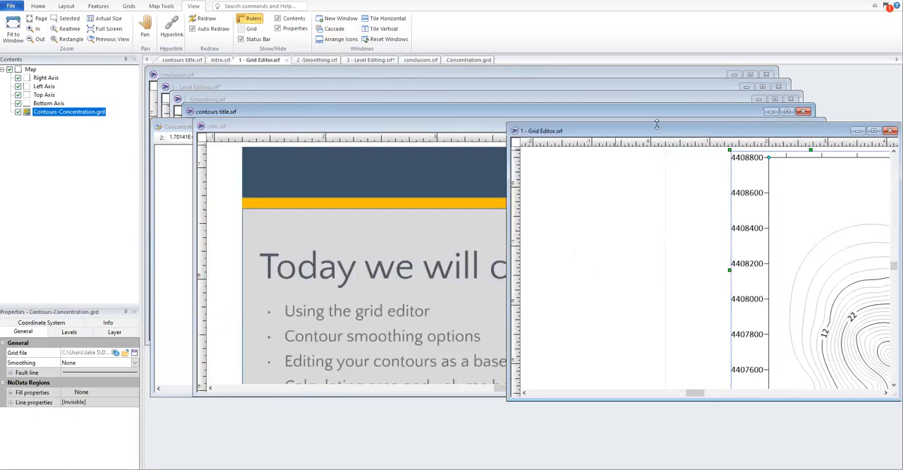
pyautogui.moveTo(699, 123); pyautogui.dragTo(699, 69)
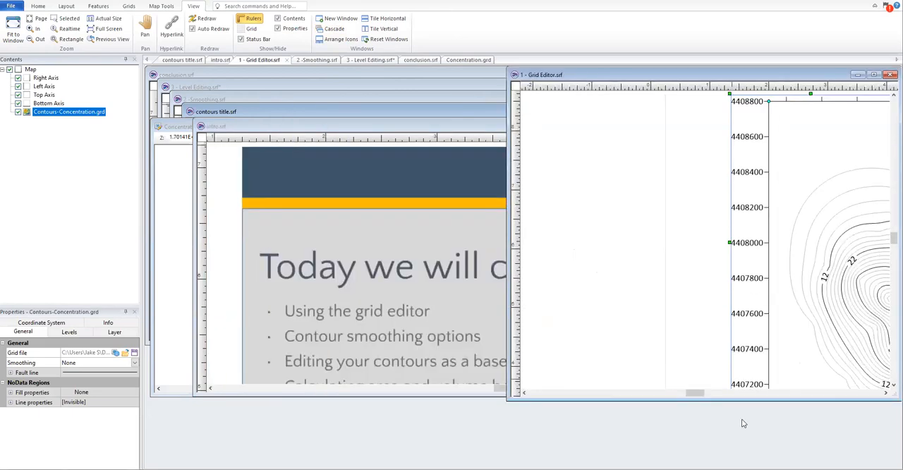
pyautogui.moveTo(753, 400); pyautogui.dragTo(753, 465)
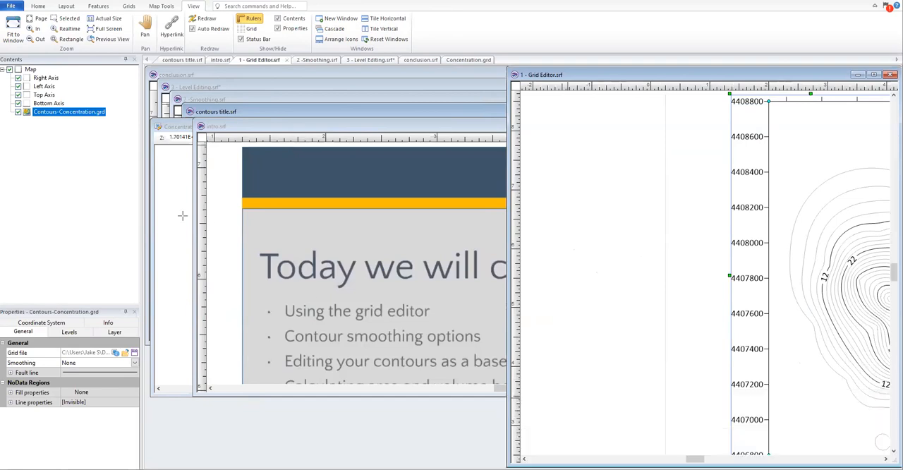
# Step: Stretch the Concentration.grd window to full height beside the map and fit the whole grid inside it
pyautogui.click(183, 215)
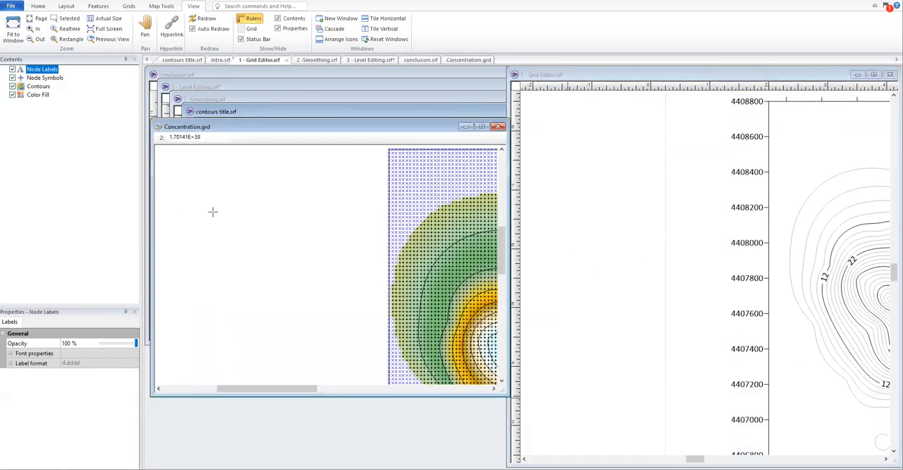
pyautogui.doubleClick(425, 121)
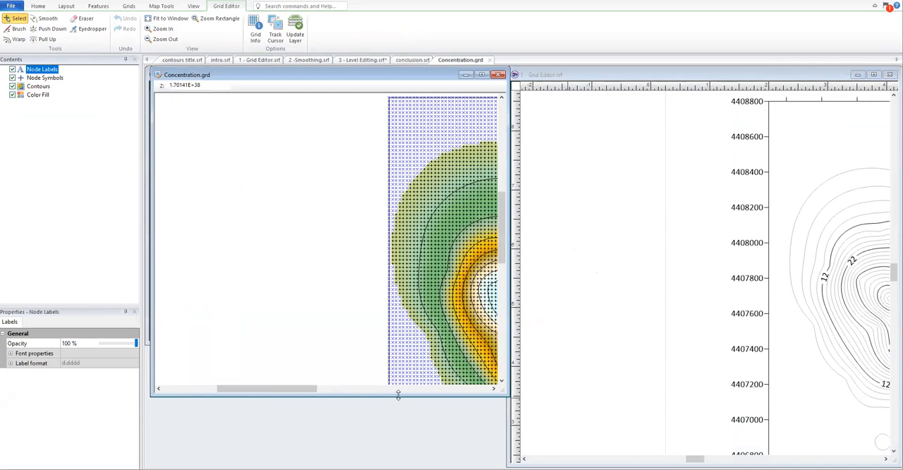
pyautogui.doubleClick(397, 396)
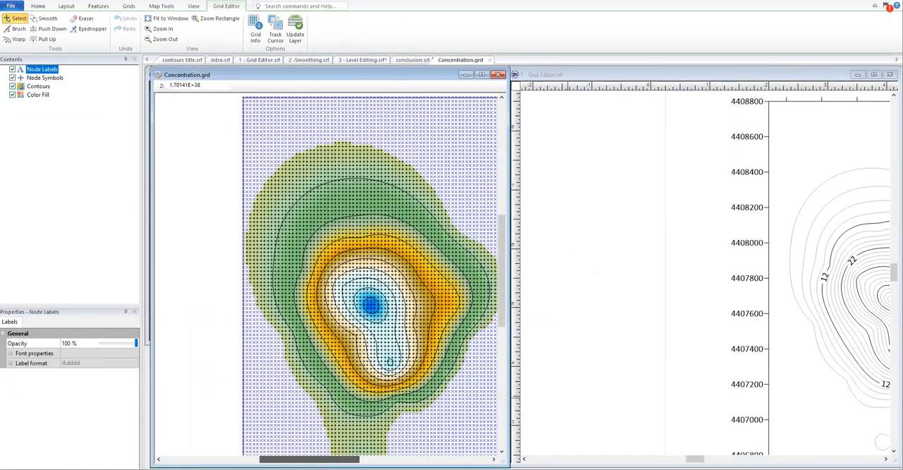
pyautogui.scroll(-1, 306, 392)
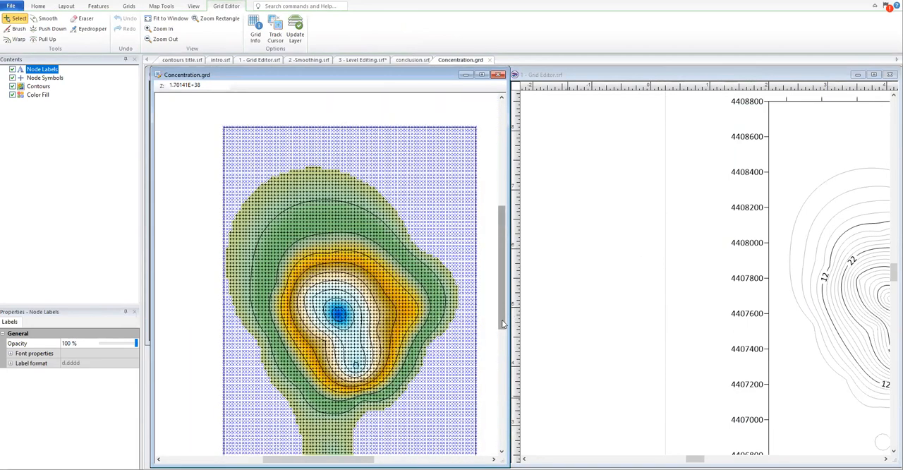
pyautogui.moveTo(502, 321); pyautogui.dragTo(502, 330)
# Step: Bring the entire contour map into view within the 1 - Grid Editor.srf window
pyautogui.click(707, 445)
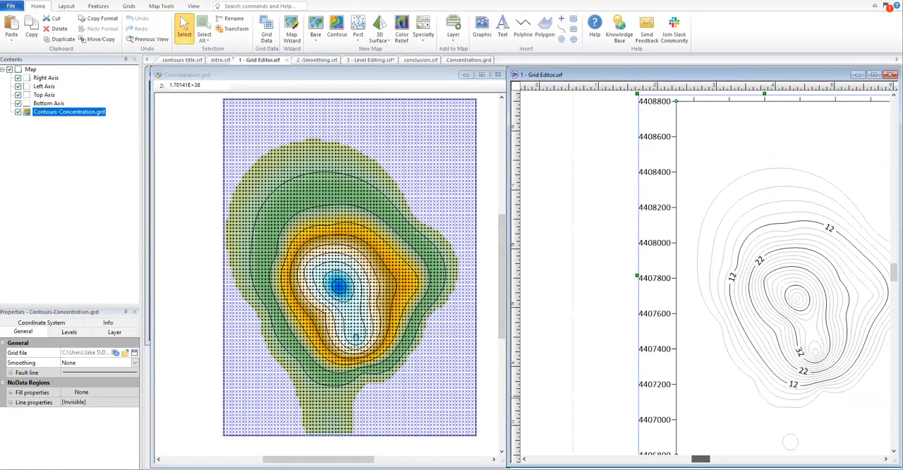
pyautogui.scroll(-2, 708, 382)
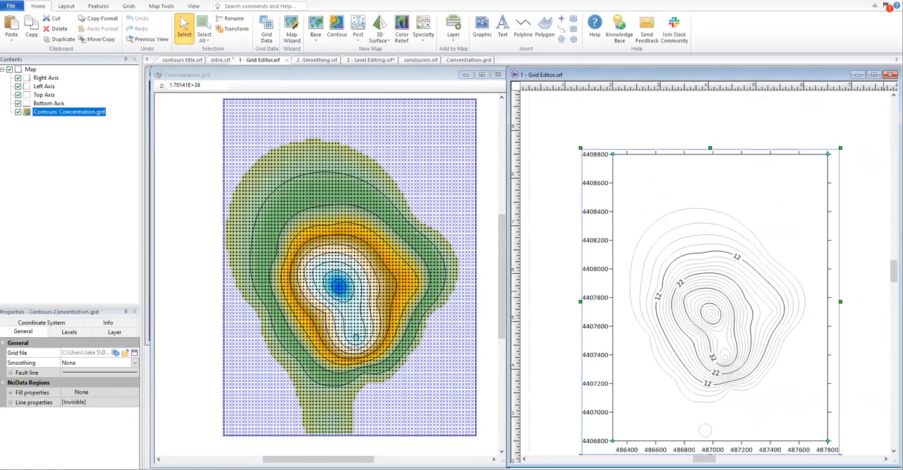
pyautogui.moveTo(894, 271); pyautogui.dragTo(893, 272)
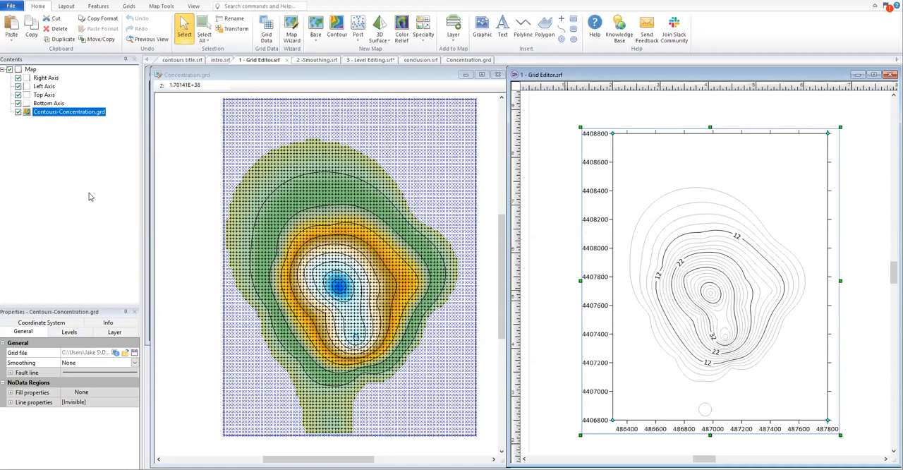
# Step: Compare the level settings of the grid editor's Contours with those of the map's Contours-Concentration.grd layer
pyautogui.click(416, 74)
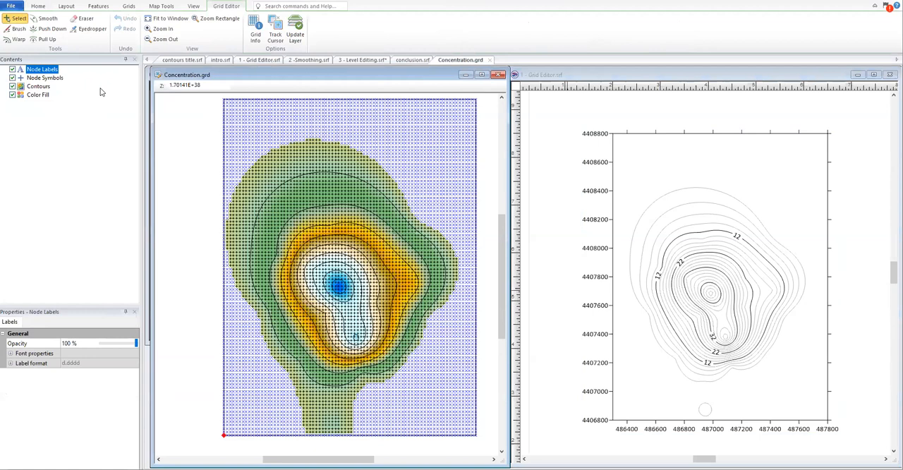
pyautogui.click(41, 87)
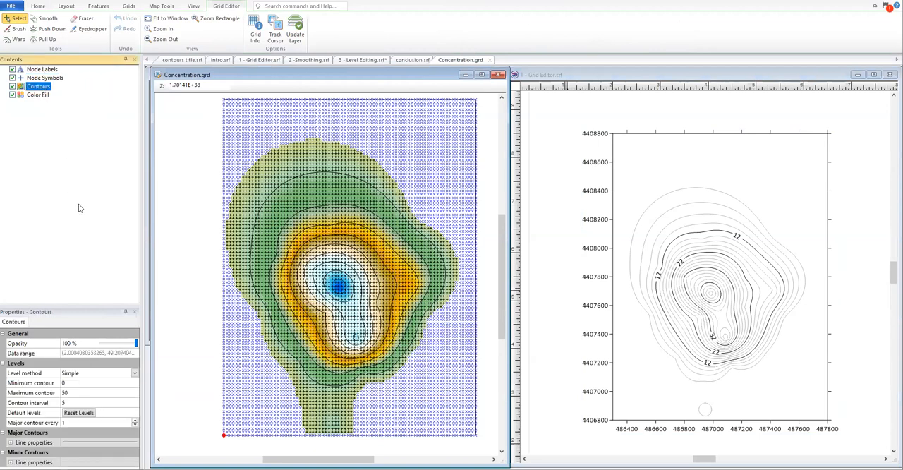
pyautogui.click(627, 74)
pyautogui.click(74, 333)
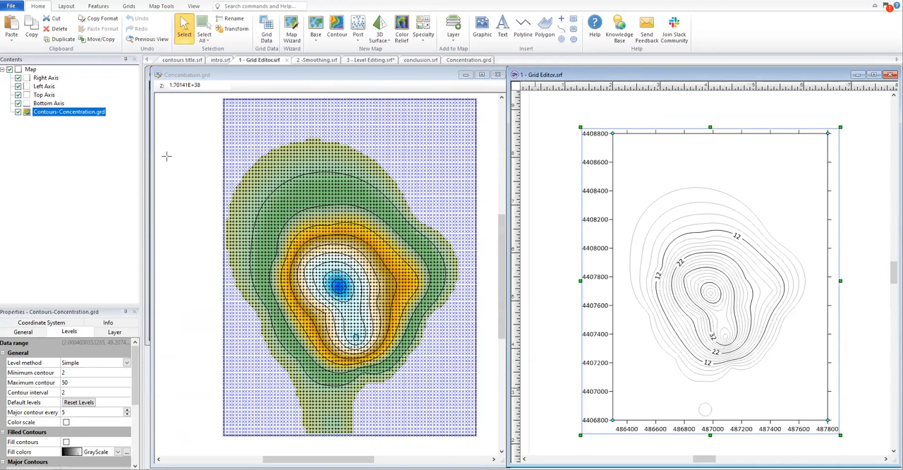
pyautogui.click(314, 76)
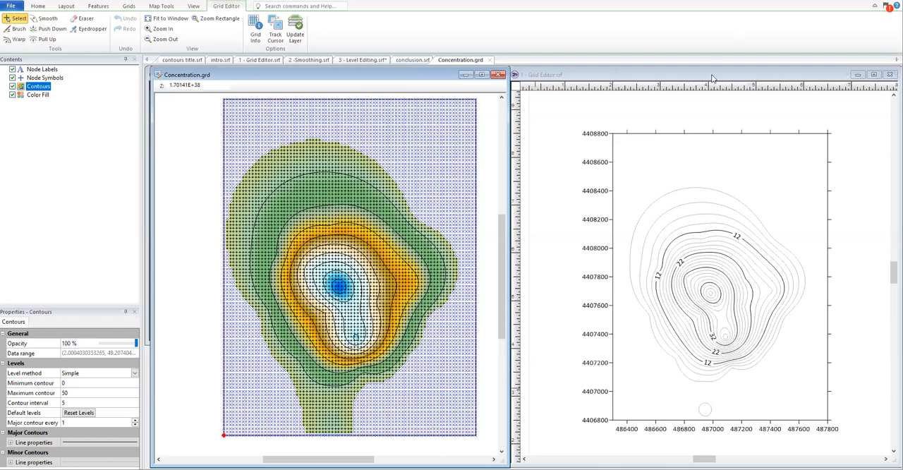
pyautogui.click(642, 75)
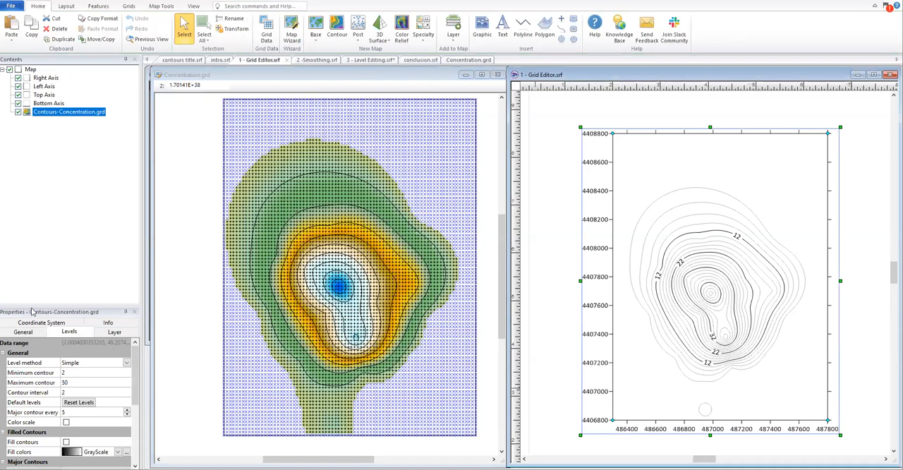
pyautogui.scroll(-1, 88, 383)
pyautogui.scroll(1, 77, 381)
pyautogui.click(266, 79)
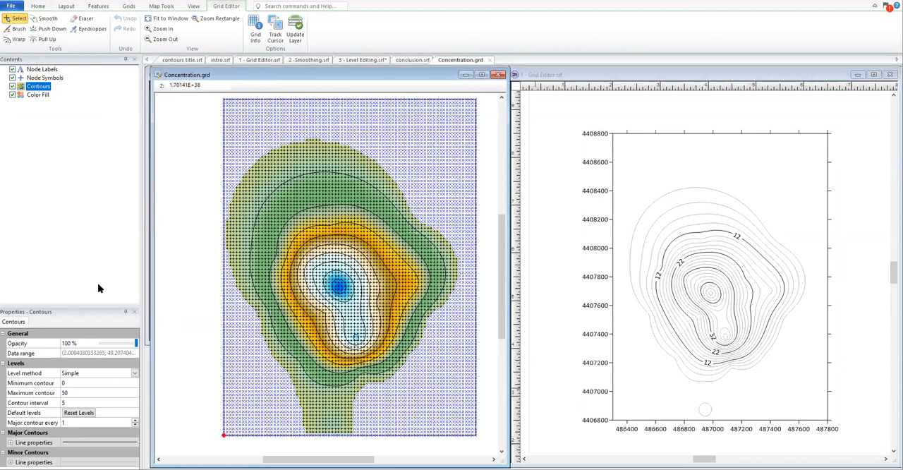
# Step: Set the grid editor's contours to a minimum of 2, an interval of 2 and a major contour every 5
pyautogui.click(72, 386)
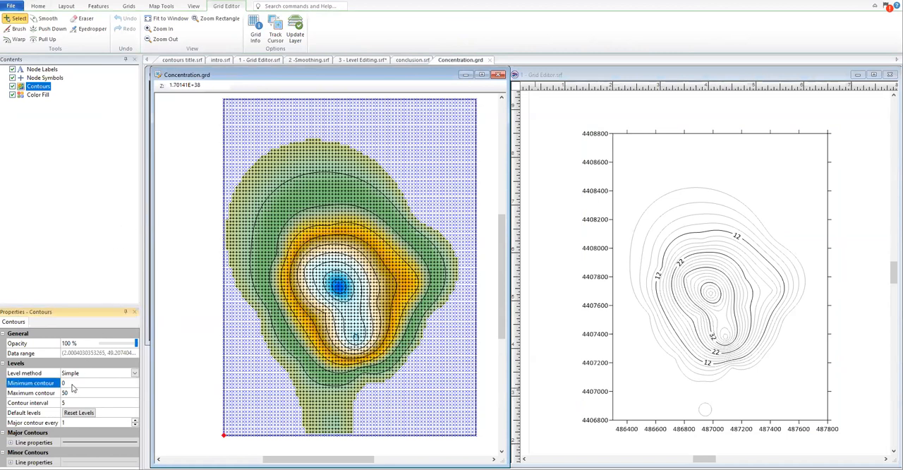
pyautogui.write('2')
pyautogui.click(81, 405)
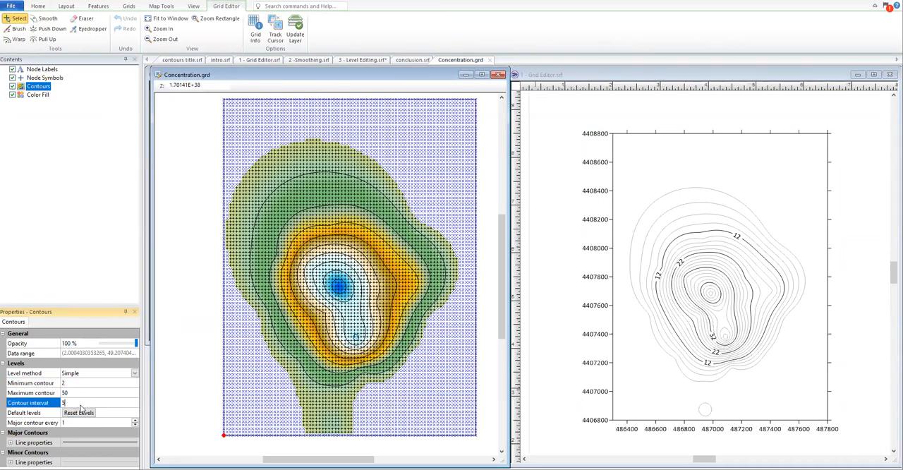
pyautogui.write('2')
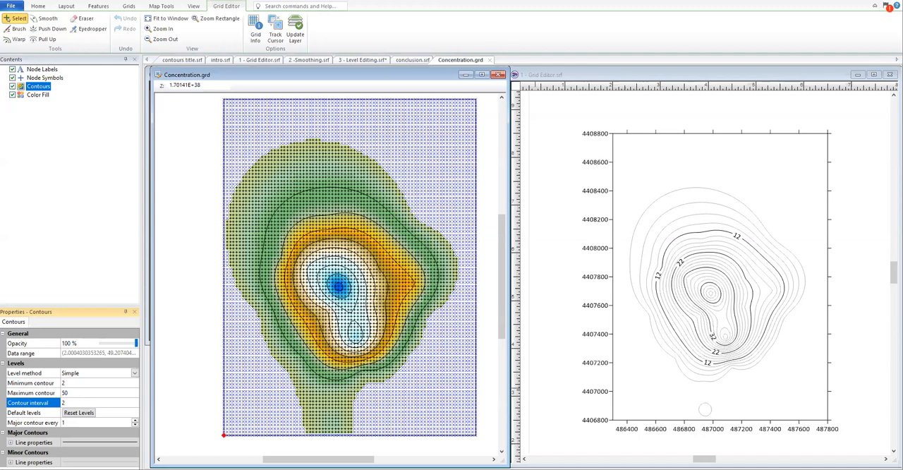
pyautogui.click(65, 423)
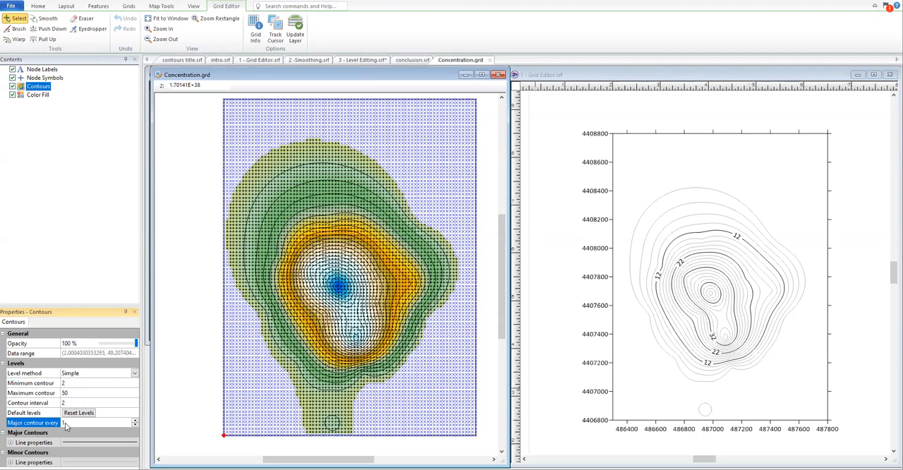
pyautogui.write('5')
pyautogui.click(131, 285)
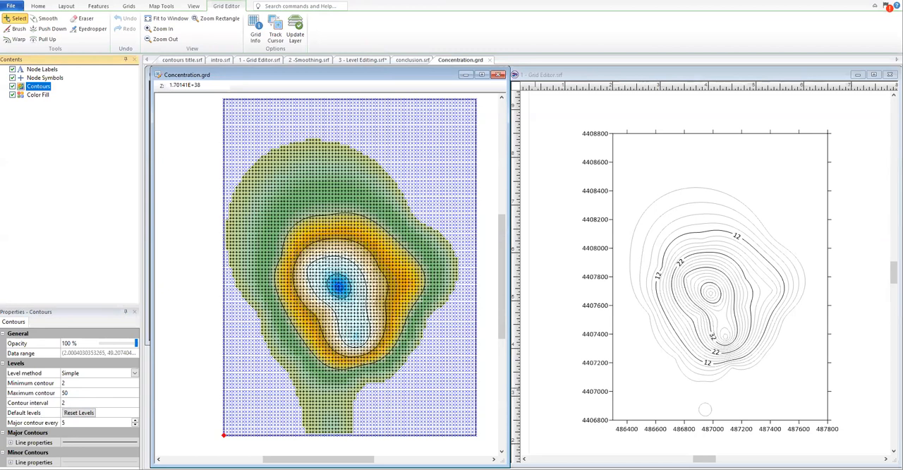
# Step: Change the grid editor's minor contour line colour to 70% Black
pyautogui.click(10, 462)
pyautogui.scroll(-2, 93, 415)
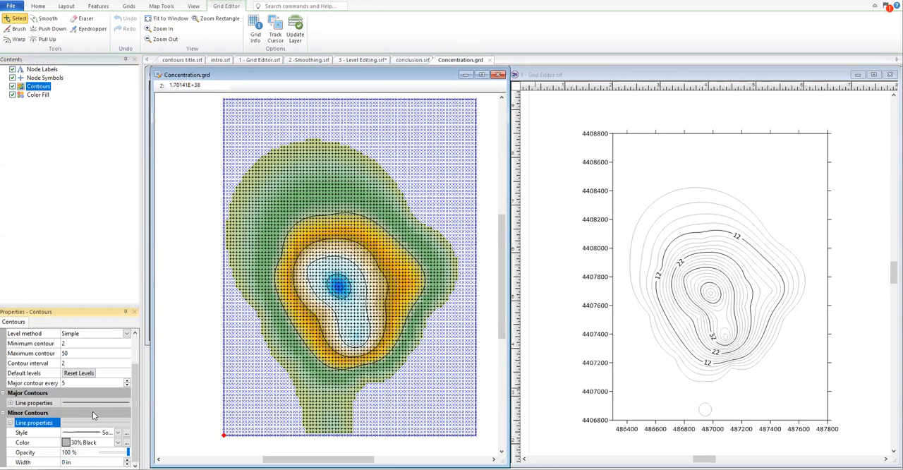
pyautogui.click(117, 443)
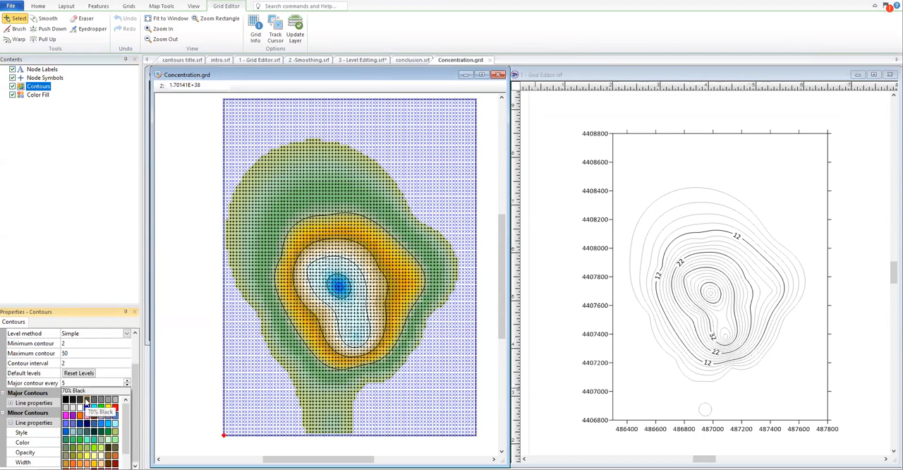
pyautogui.click(86, 401)
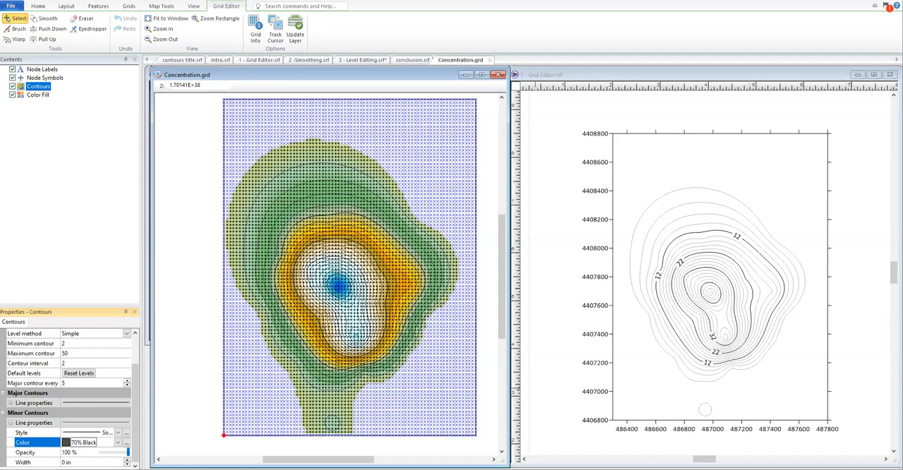
# Step: Sample the Z value of a grid node just northeast of the central peak with the Eyedropper
pyautogui.click(19, 29)
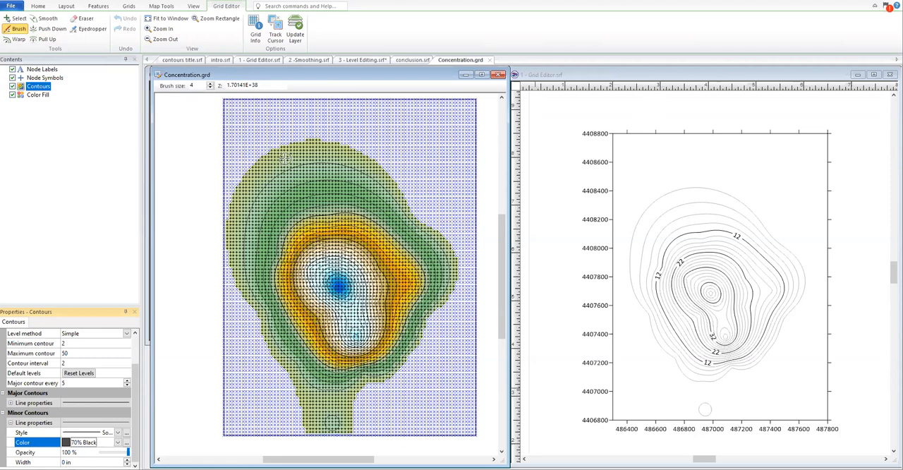
pyautogui.click(88, 28)
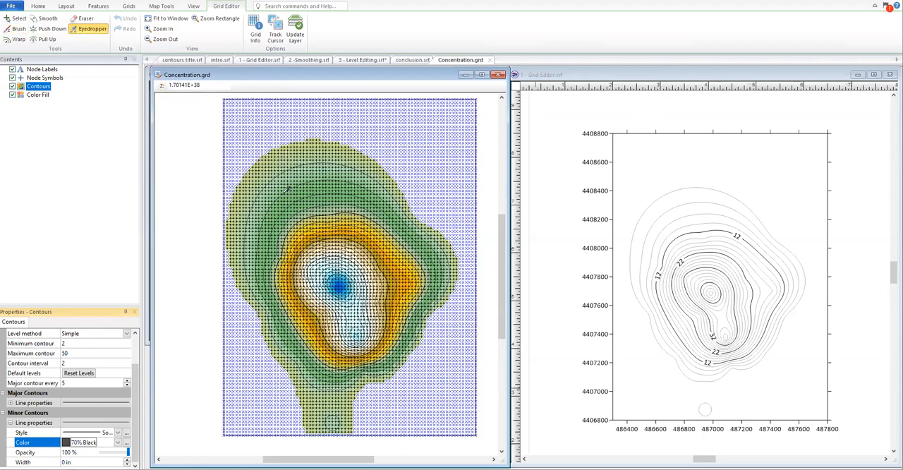
pyautogui.scroll(3, 337, 231)
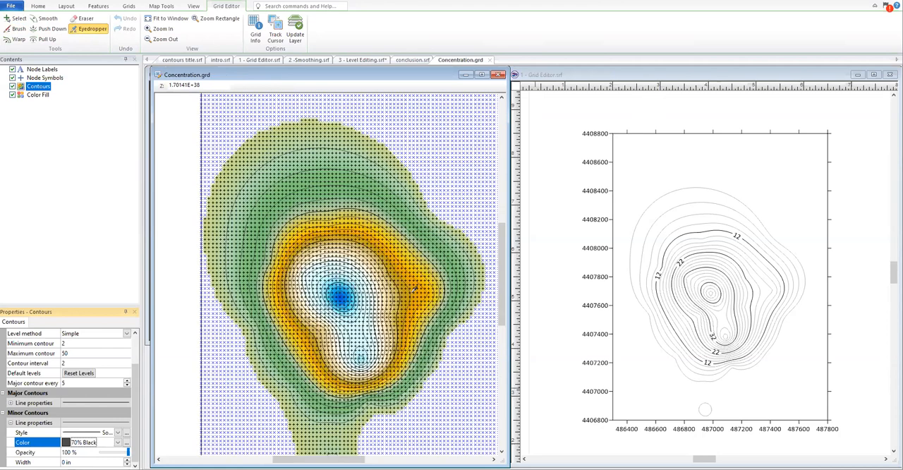
pyautogui.click(369, 266)
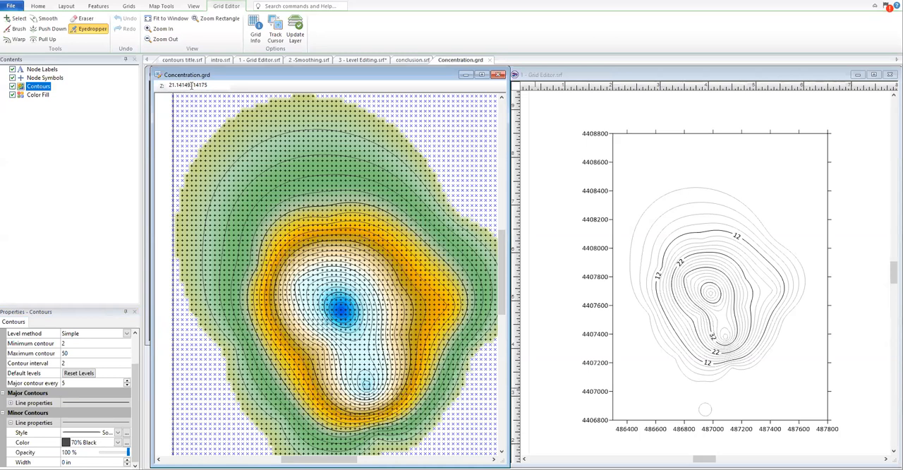
# Step: Try painting the sampled value over nodes along the eastern inner contours with a brush size of 2, and undo the stroke
pyautogui.click(15, 29)
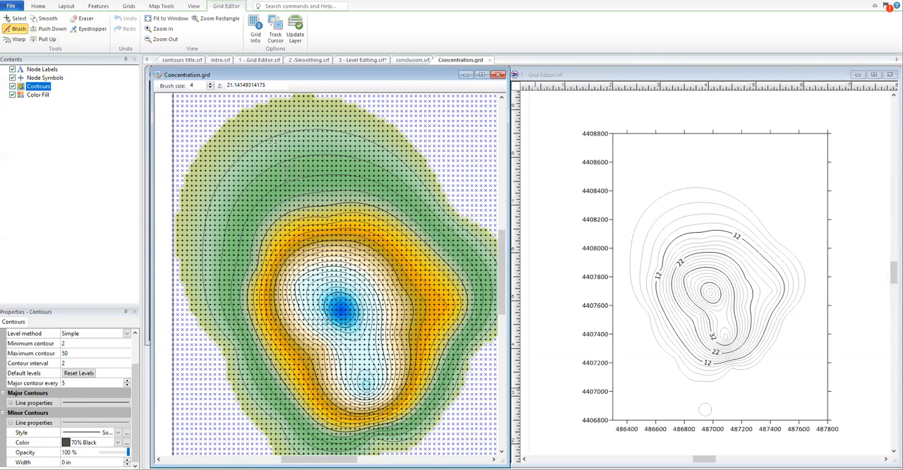
pyautogui.click(210, 88)
pyautogui.click(210, 88)
pyautogui.moveTo(416, 321); pyautogui.dragTo(400, 275)
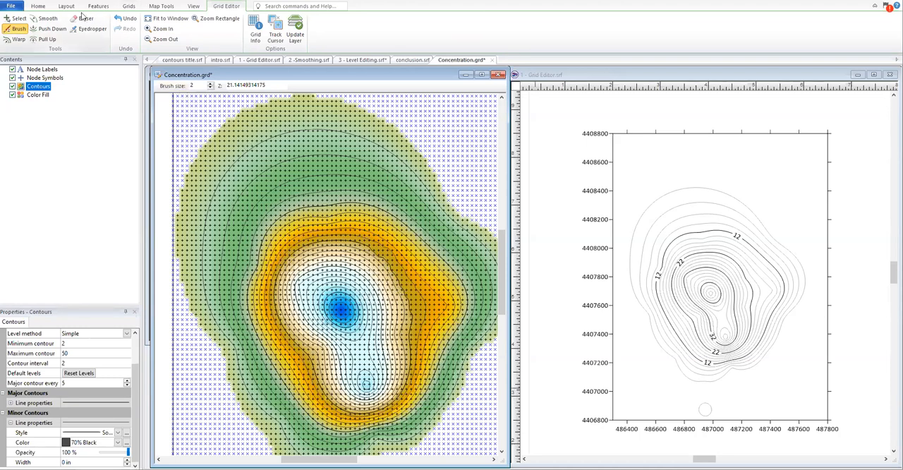
pyautogui.click(125, 19)
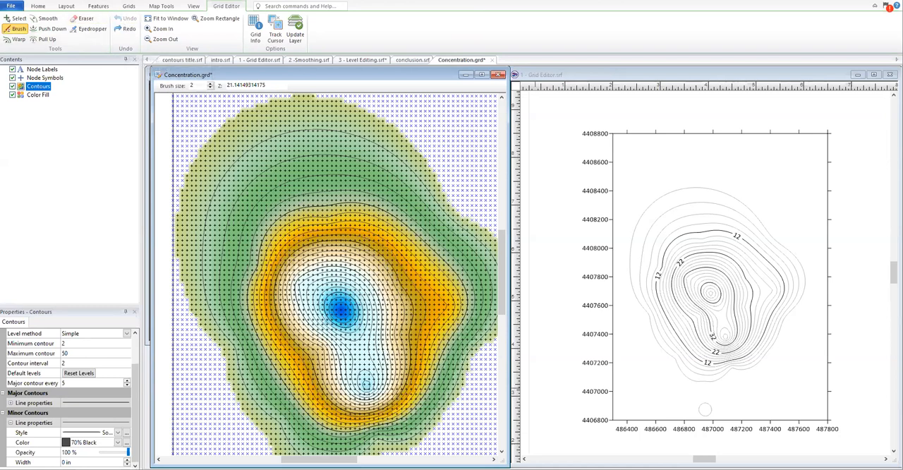
# Step: Warp the contours of the eastern orange lobe slightly, using a density of 60 and a pressure of 60
pyautogui.click(14, 40)
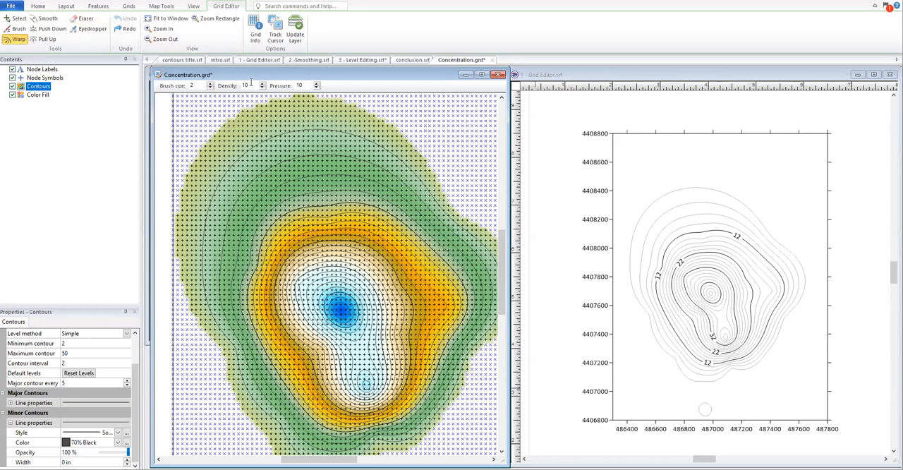
pyautogui.press('BackSpace')
pyautogui.press('BackSpace')
pyautogui.write('60')
pyautogui.moveTo(305, 85); pyautogui.dragTo(295, 85)
pyautogui.write('60')
pyautogui.moveTo(443, 294); pyautogui.dragTo(445, 302)
# Step: Smooth the grid surface from the eastern orange lobe across to the central peak with the Smooth tool
pyautogui.click(53, 18)
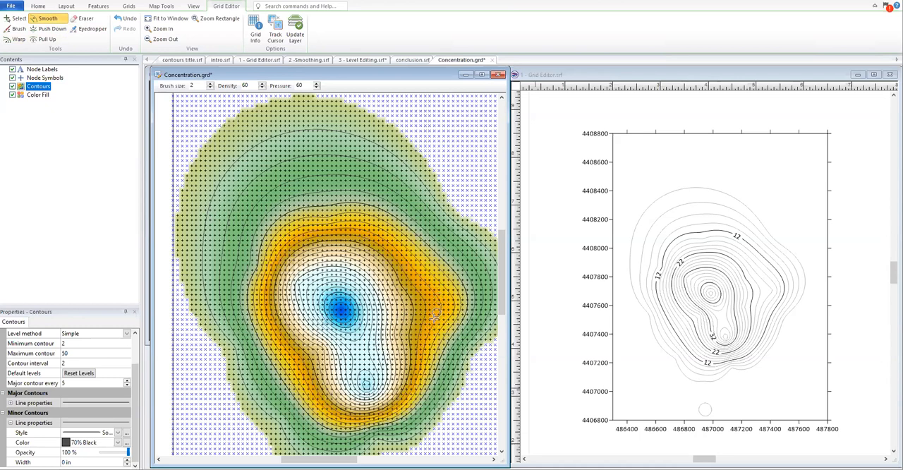
pyautogui.scroll(2, 432, 319)
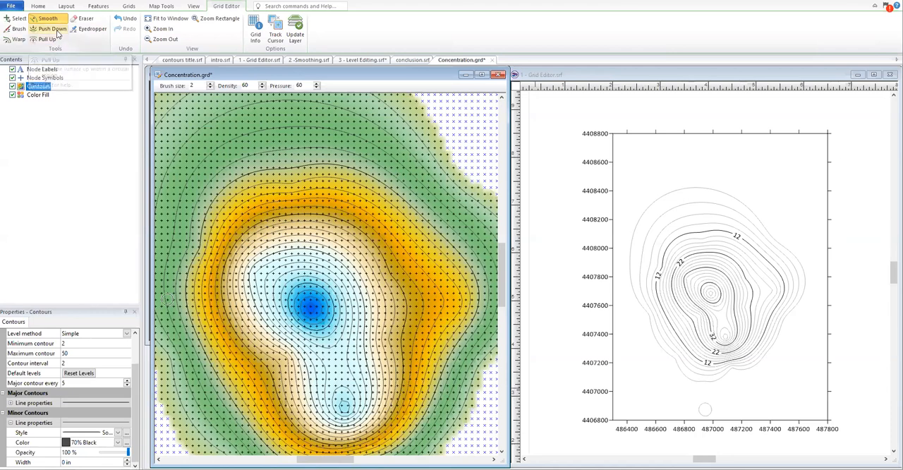
pyautogui.click(48, 40)
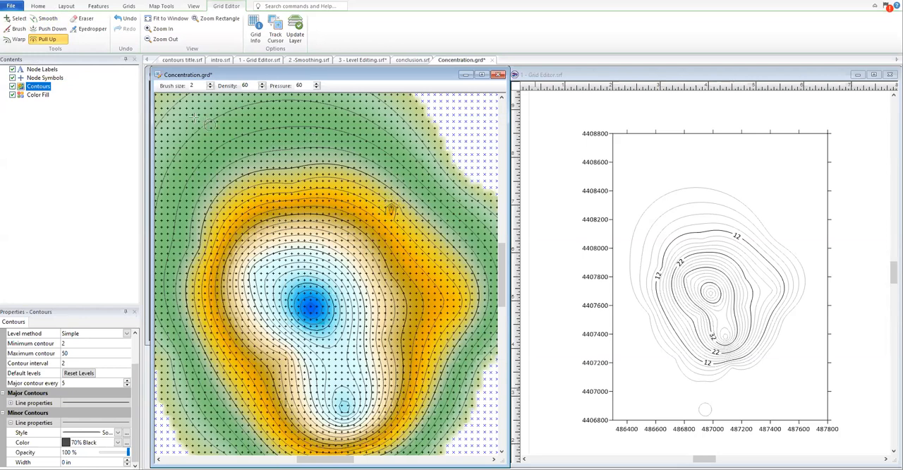
pyautogui.click(61, 32)
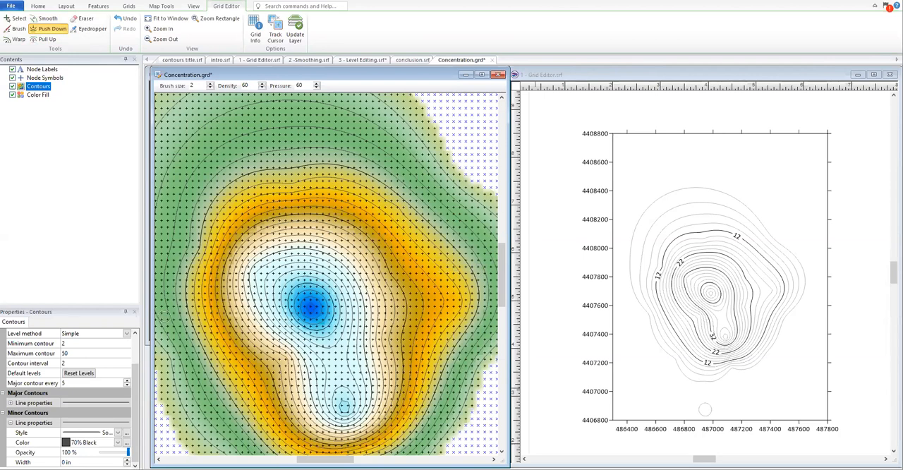
pyautogui.click(47, 19)
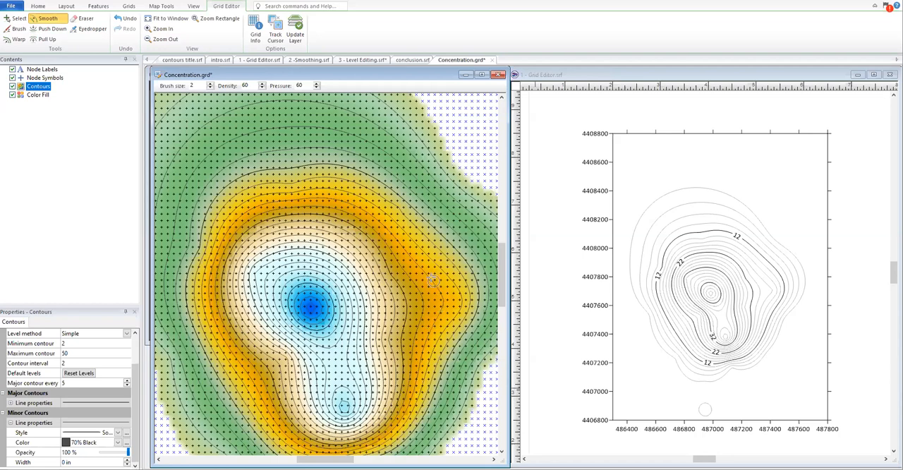
pyautogui.moveTo(442, 299)
pyautogui.mouseDown()
pyautogui.moveTo(435, 313)
pyautogui.moveTo(356, 305)
pyautogui.moveTo(308, 288)
pyautogui.mouseUp()
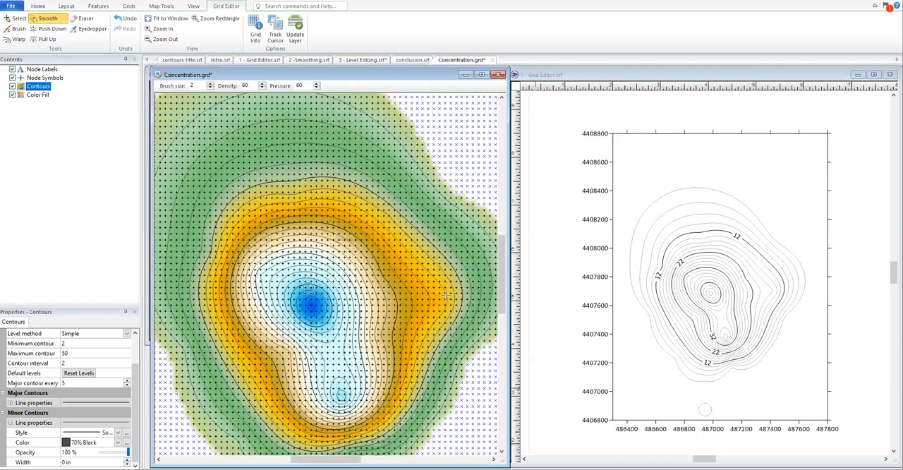
# Step: Erase the nodes of the narrow southern extension, including the isolated small contour, with a brush size of 4
pyautogui.scroll(-2, 446, 294)
pyautogui.scroll(-3, 499, 304)
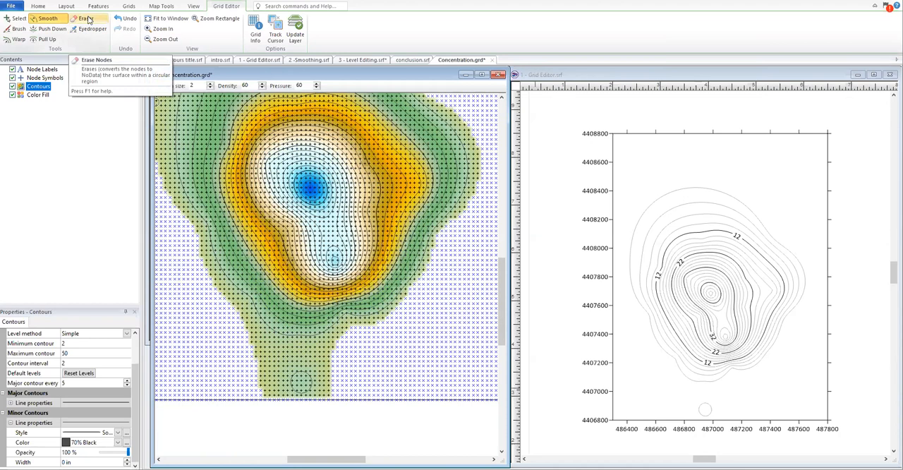
pyautogui.click(87, 19)
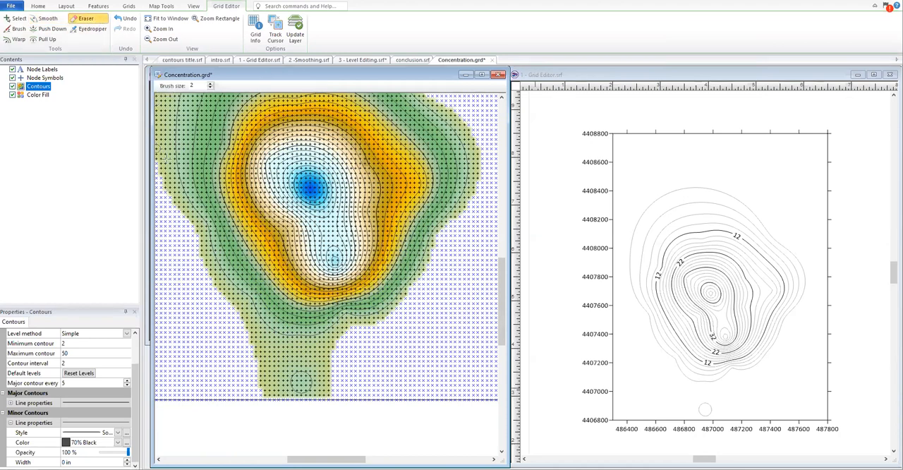
pyautogui.click(211, 84)
pyautogui.moveTo(245, 391)
pyautogui.mouseDown()
pyautogui.moveTo(344, 395)
pyautogui.moveTo(235, 379)
pyautogui.moveTo(347, 380)
pyautogui.moveTo(234, 359)
pyautogui.moveTo(359, 369)
pyautogui.moveTo(228, 353)
pyautogui.moveTo(371, 368)
pyautogui.moveTo(211, 343)
pyautogui.moveTo(171, 356)
pyautogui.mouseUp()
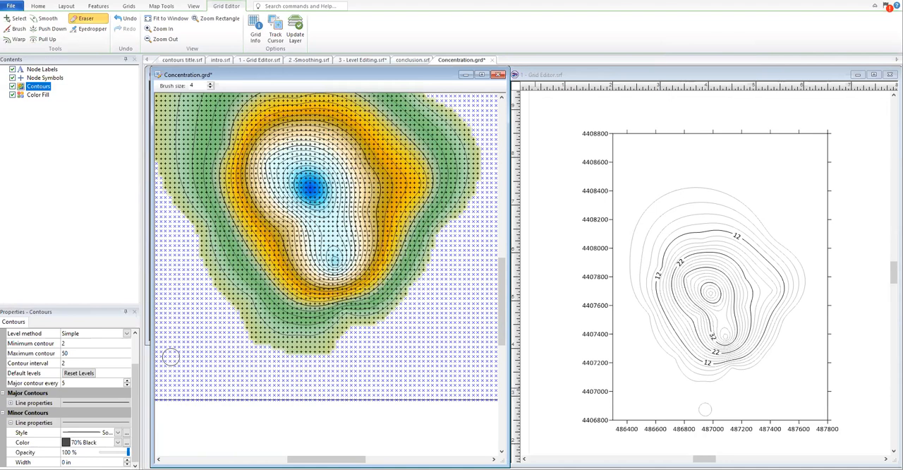
# Step: Save the edited grid under the name smoothed in the Contours Webinar folder as a Surfer 7 binary grid
pyautogui.scroll(-1, 426, 242)
pyautogui.moveTo(502, 295); pyautogui.dragTo(501, 277)
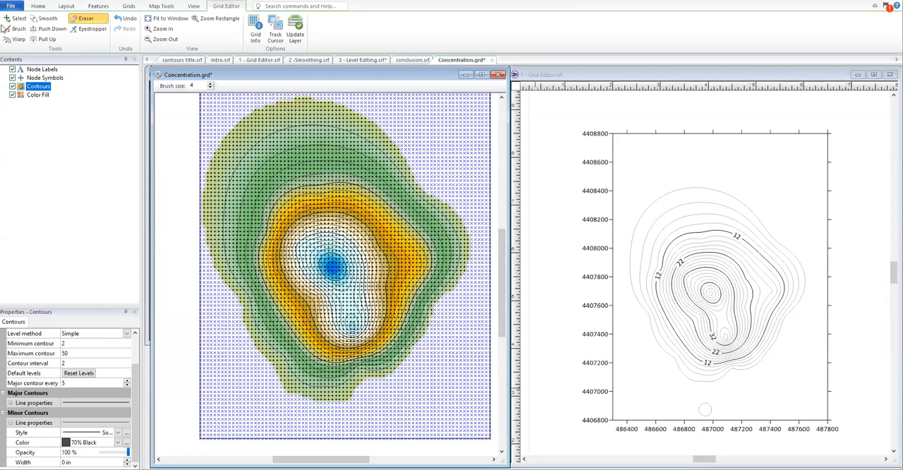
pyautogui.click(11, 5)
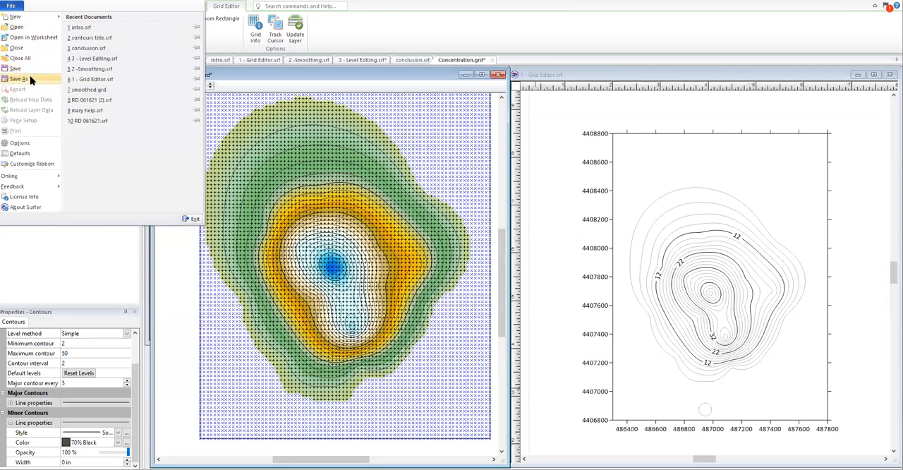
pyautogui.click(30, 80)
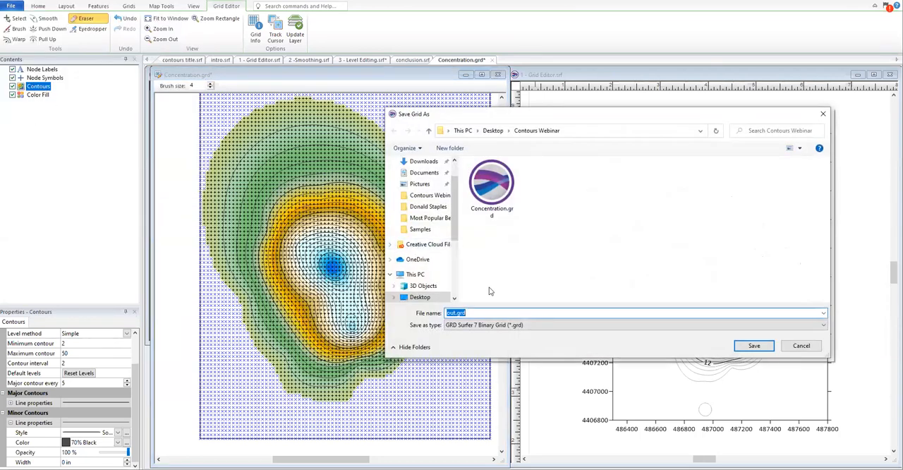
pyautogui.write('smoothed')
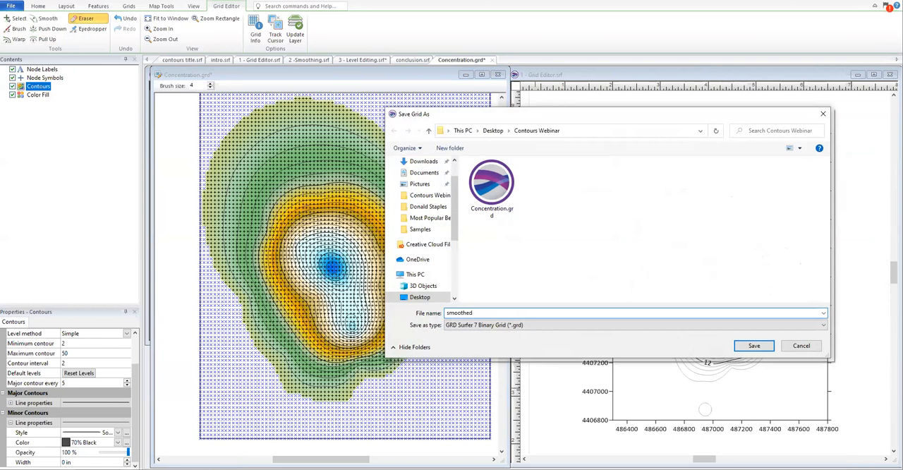
pyautogui.click(764, 346)
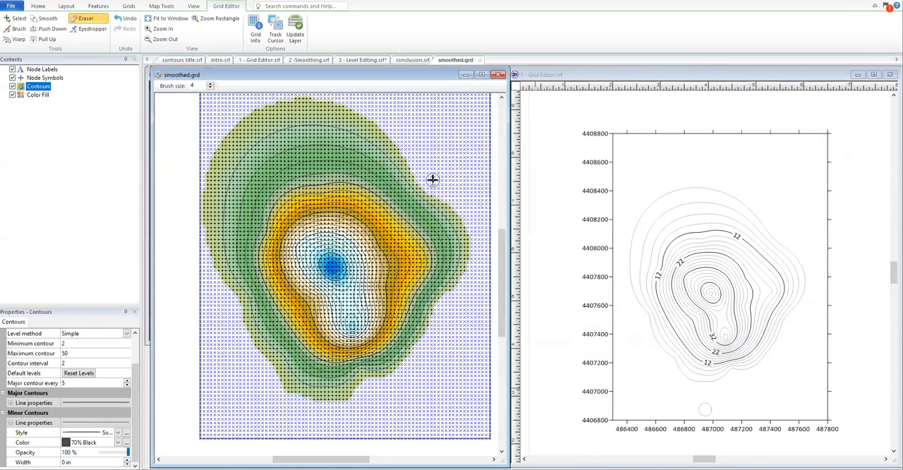
# Step: Close the smoothed.grd window and maximize the 1 - Grid Editor.srf window
pyautogui.click(498, 75)
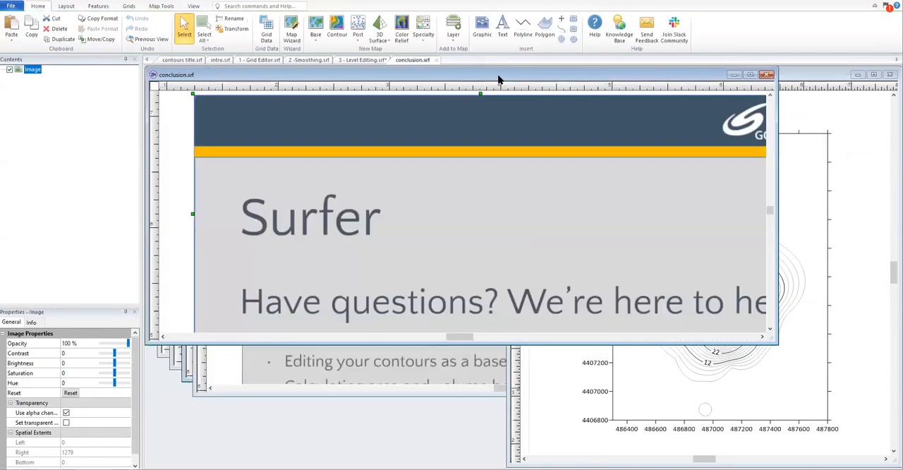
pyautogui.click(806, 78)
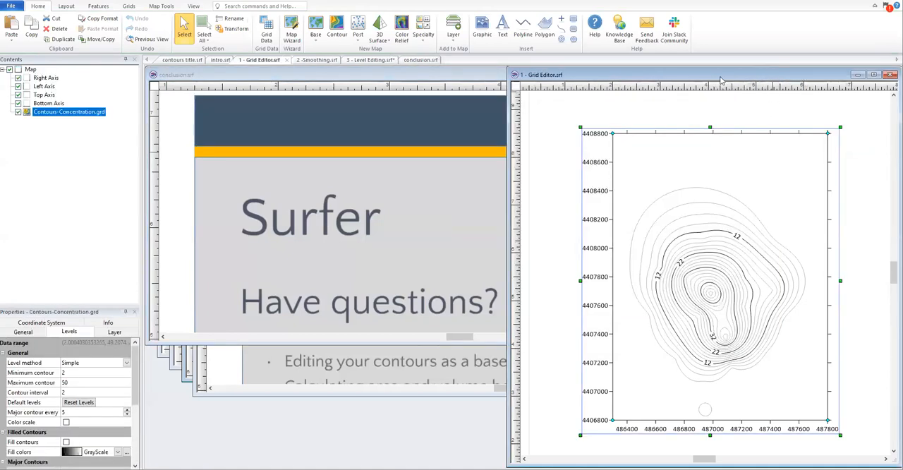
pyautogui.click(873, 76)
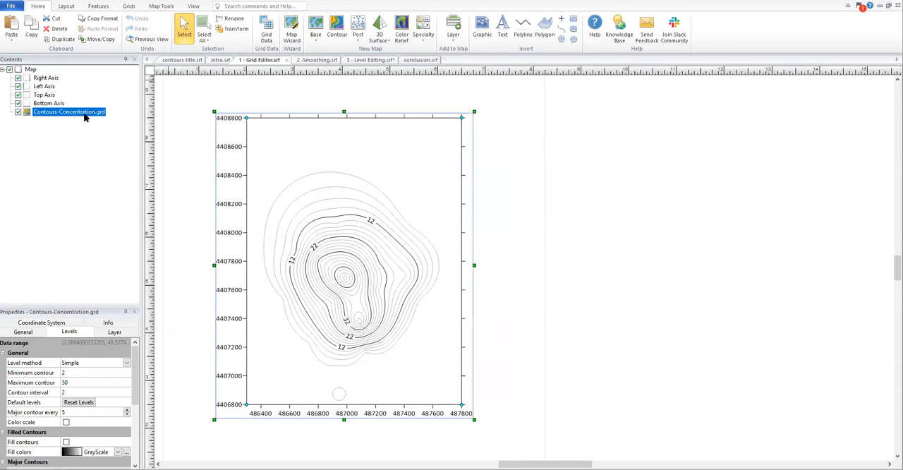
# Step: Replace the Contours-Concentration.grd layer's grid file with smoothed.grd
pyautogui.click(24, 333)
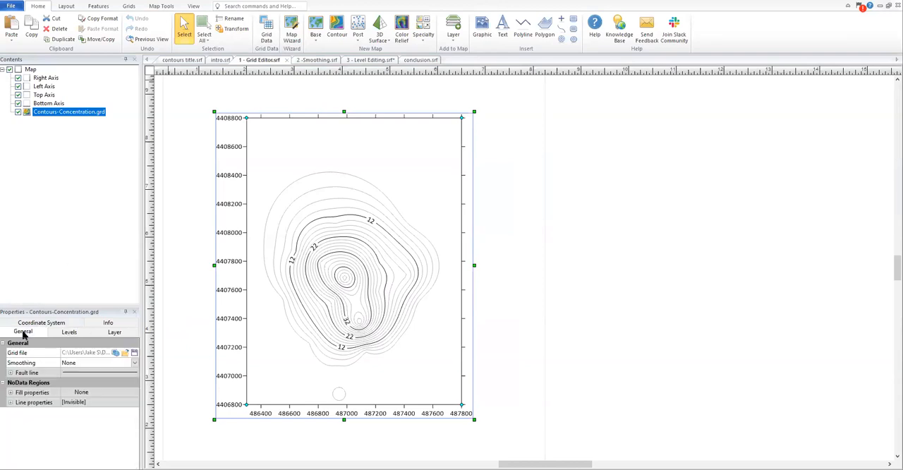
pyautogui.click(127, 353)
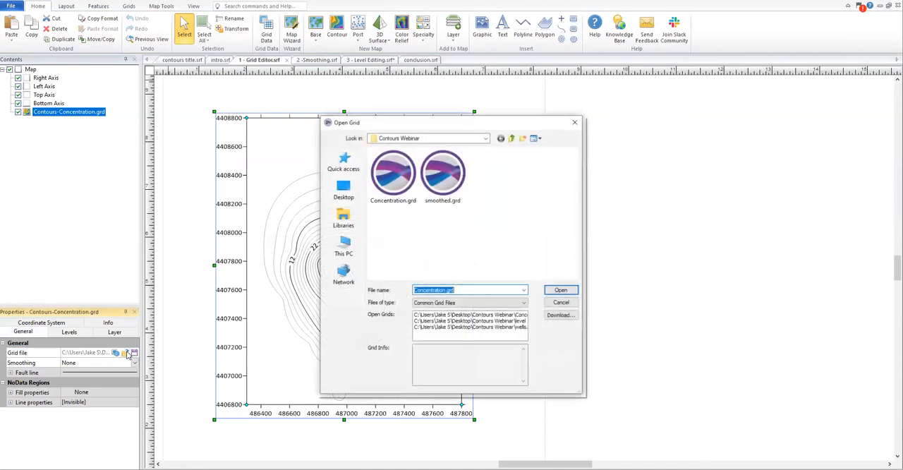
pyautogui.click(461, 184)
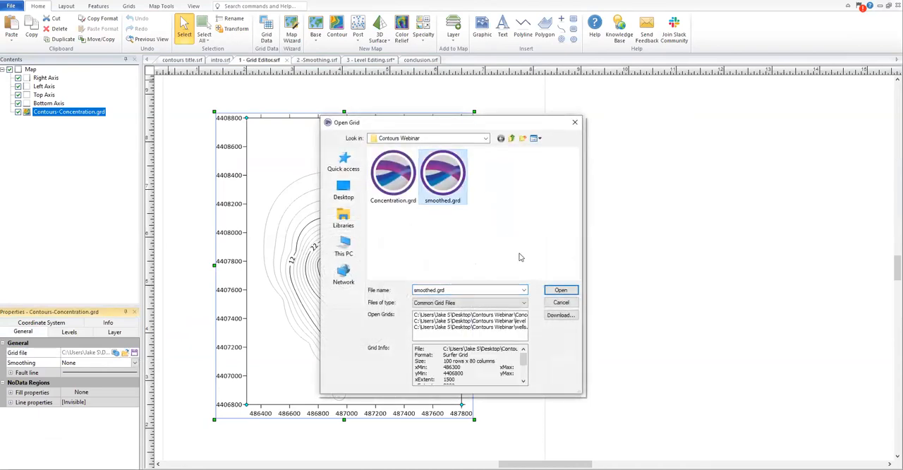
pyautogui.click(564, 291)
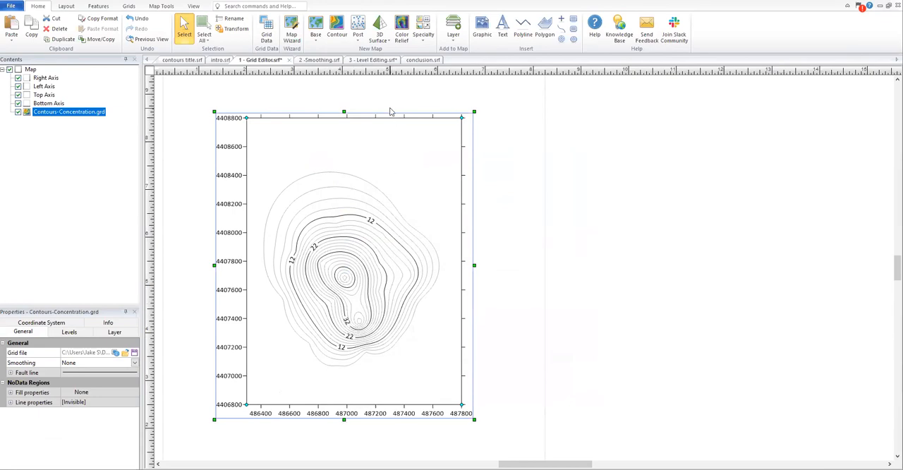
# Step: Create a new contour map from Concentration.grd in the same document
pyautogui.click(338, 35)
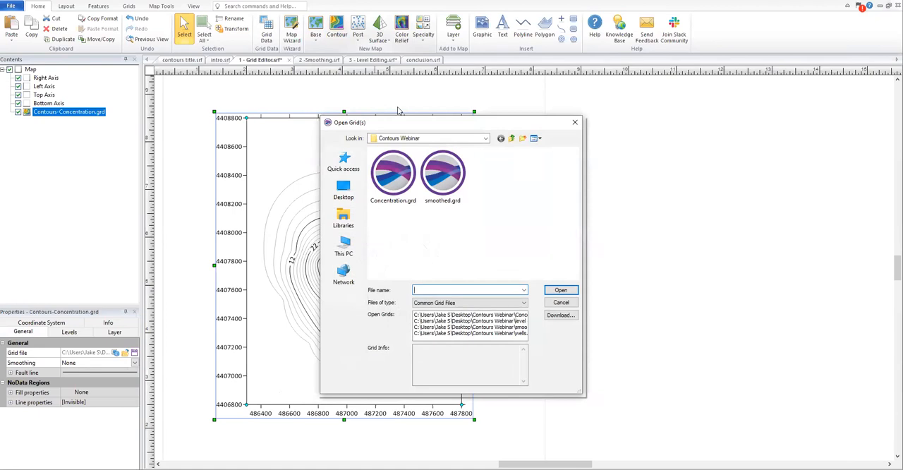
pyautogui.click(442, 173)
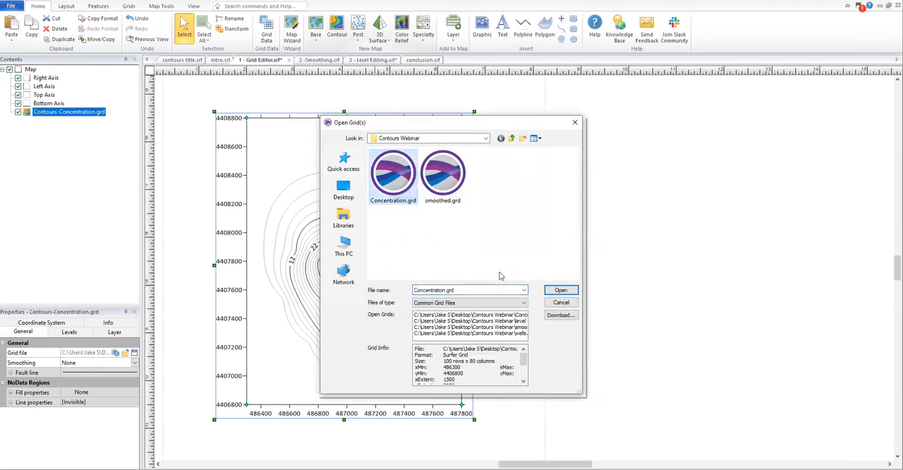
pyautogui.click(551, 289)
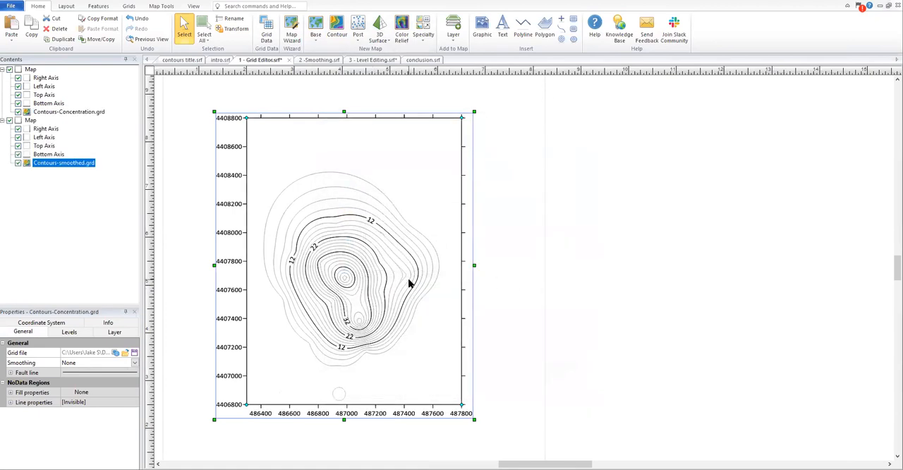
# Step: Move the Contours-smoothed.grd map beside the Contours-Concentration.grd map so the two contour maps no longer overlap
pyautogui.scroll(3, 409, 283)
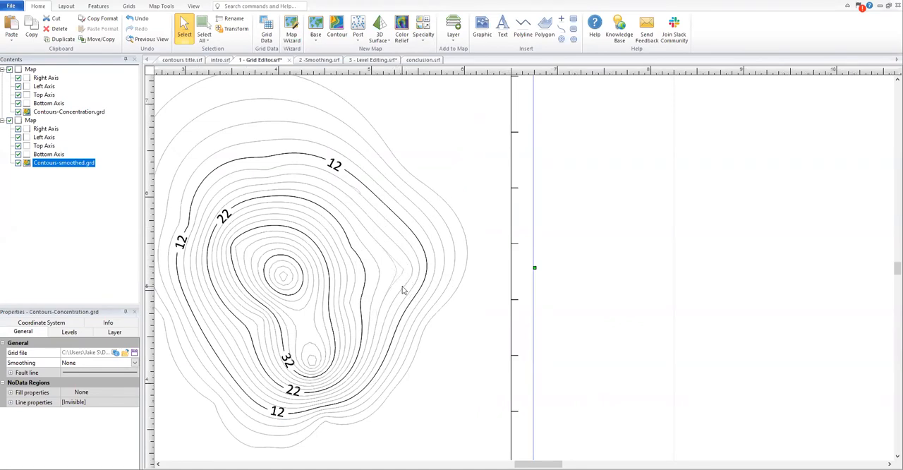
pyautogui.scroll(-2, 350, 287)
pyautogui.scroll(-1, 328, 403)
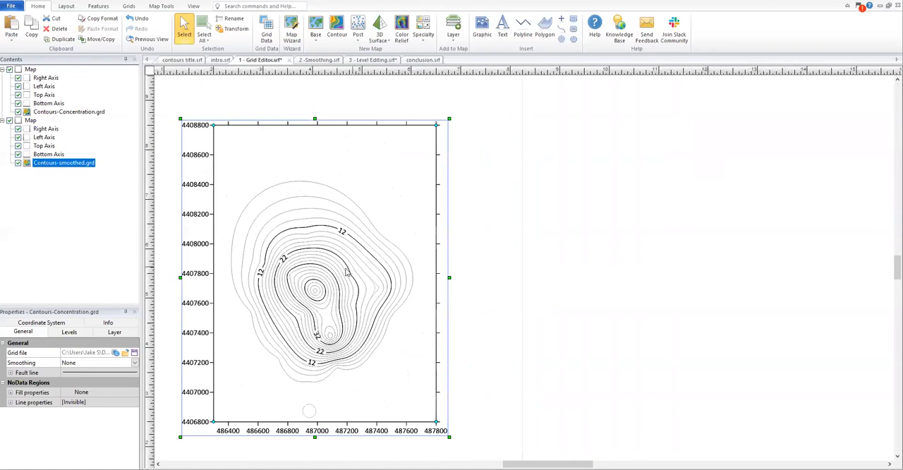
pyautogui.moveTo(364, 269); pyautogui.dragTo(668, 268)
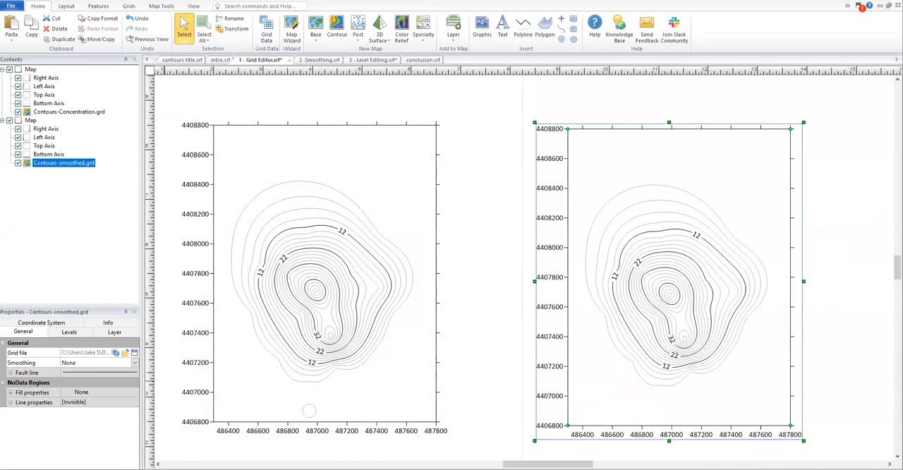
pyautogui.press('Escape')
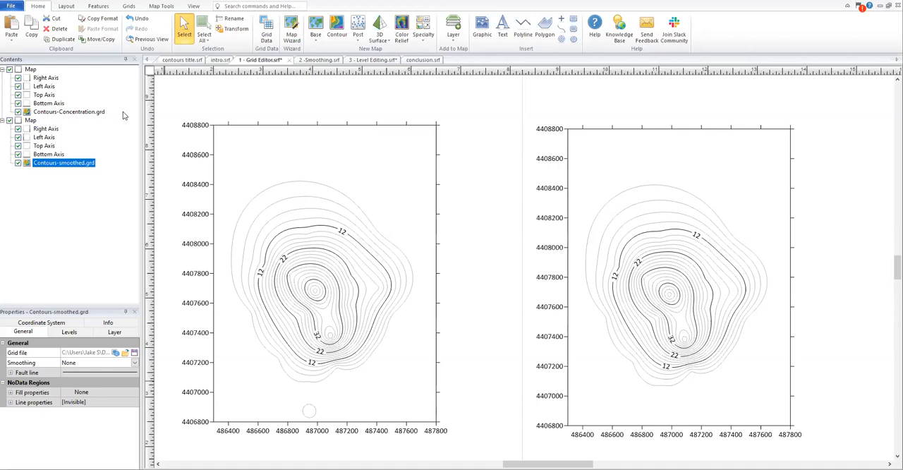
# Step: Open the Contours-Concentration.grd layer's grid for editing and set the Warp tool to density 10 and pressure 10
pyautogui.rightClick(87, 114)
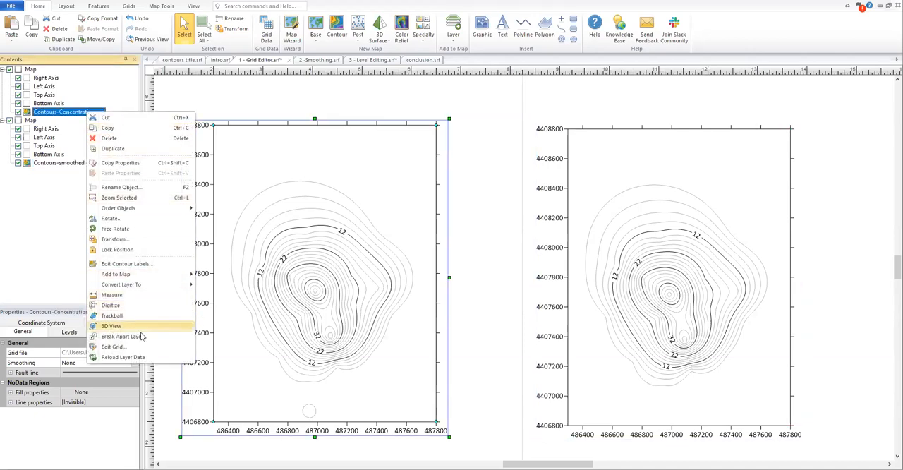
pyautogui.click(113, 347)
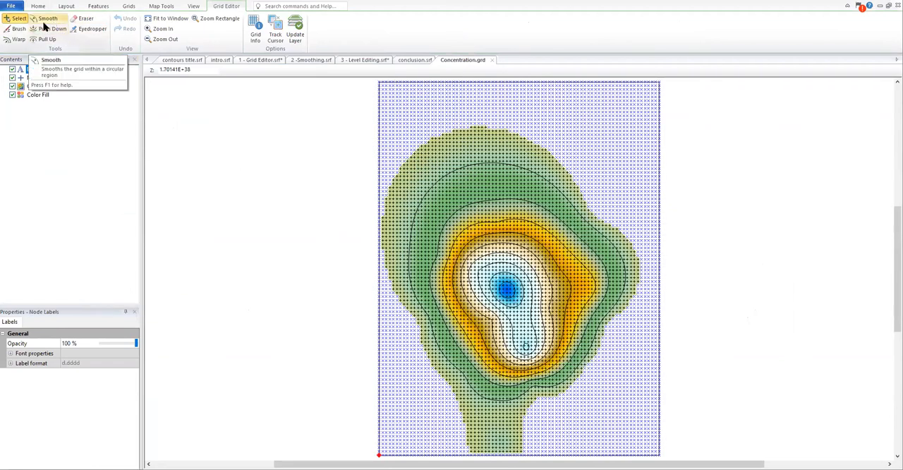
pyautogui.click(17, 39)
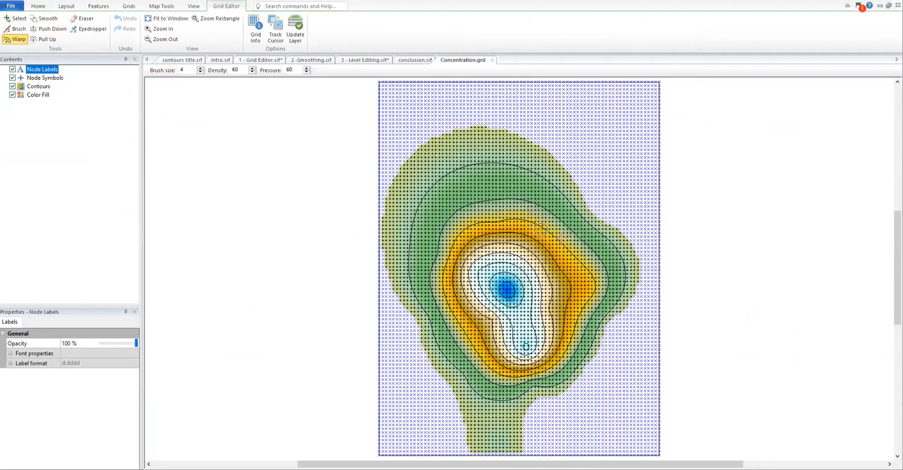
pyautogui.scroll(2, 561, 237)
pyautogui.moveTo(239, 69); pyautogui.dragTo(228, 70)
pyautogui.write('10')
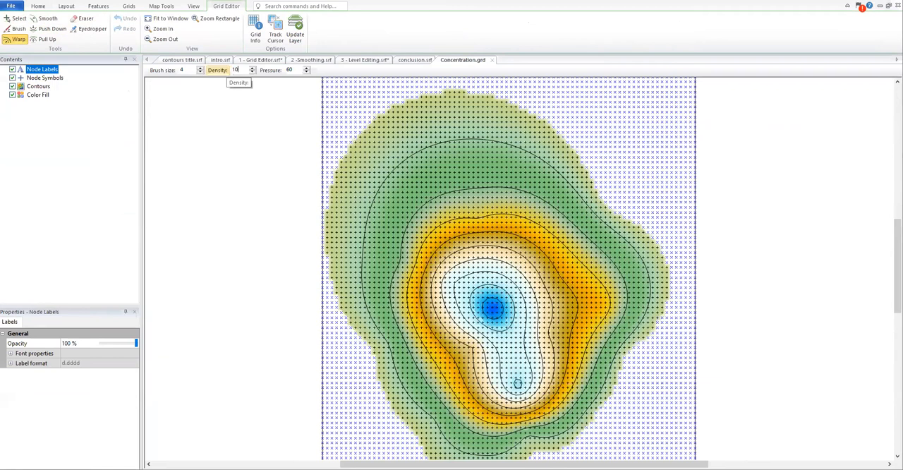
pyautogui.moveTo(295, 70); pyautogui.dragTo(284, 70)
pyautogui.write('10')
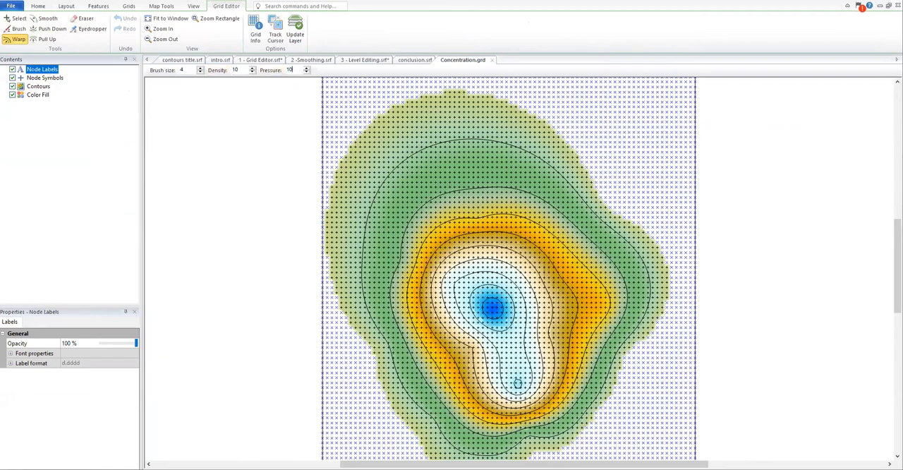
# Step: Try warping the outermost contour line along the northern edge of the concentration plume
pyautogui.moveTo(449, 140); pyautogui.dragTo(471, 137)
pyautogui.scroll(1, 466, 139)
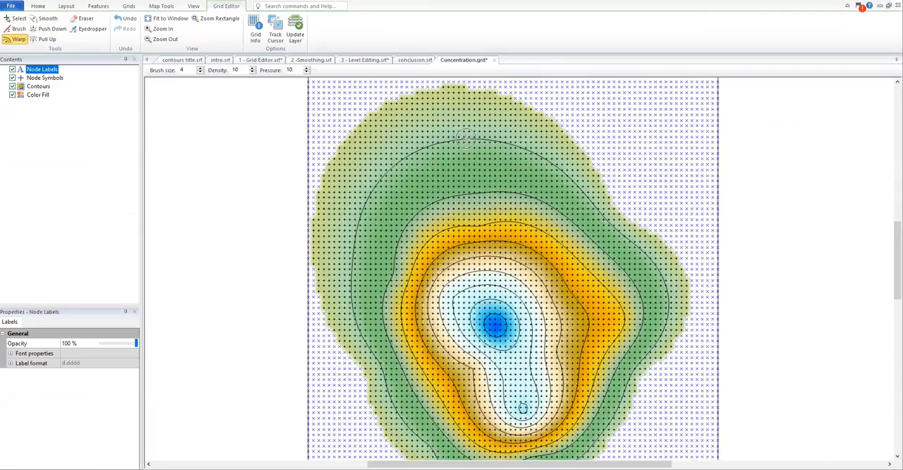
pyautogui.scroll(3, 466, 139)
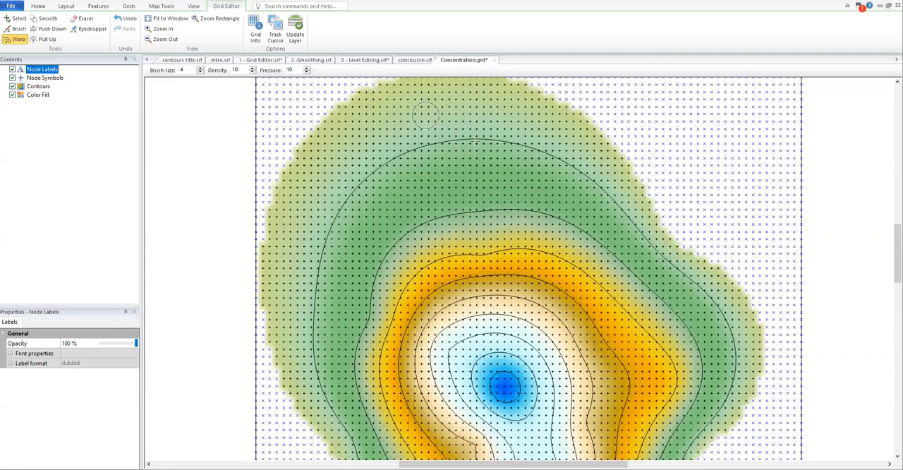
pyautogui.scroll(10, 476, 142)
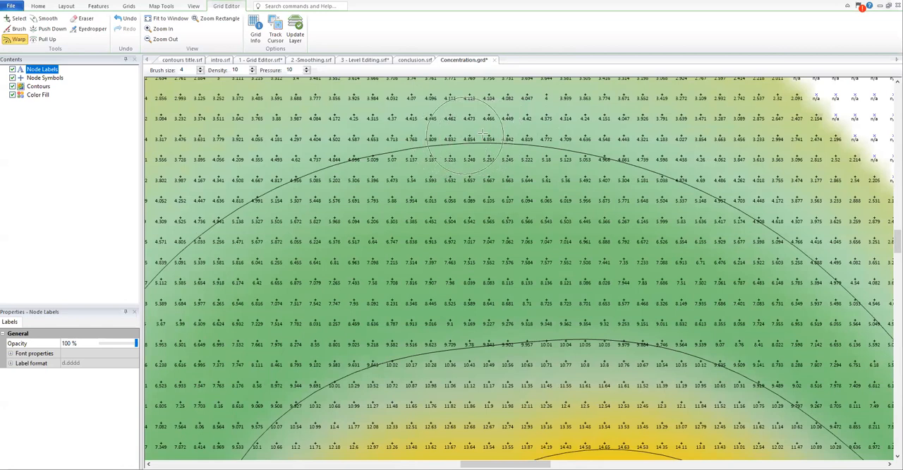
pyautogui.moveTo(504, 134)
pyautogui.mouseDown()
pyautogui.moveTo(481, 163)
pyautogui.moveTo(480, 203)
pyautogui.moveTo(480, 130)
pyautogui.moveTo(505, 120)
pyautogui.moveTo(486, 134)
pyautogui.moveTo(431, 139)
pyautogui.mouseUp()
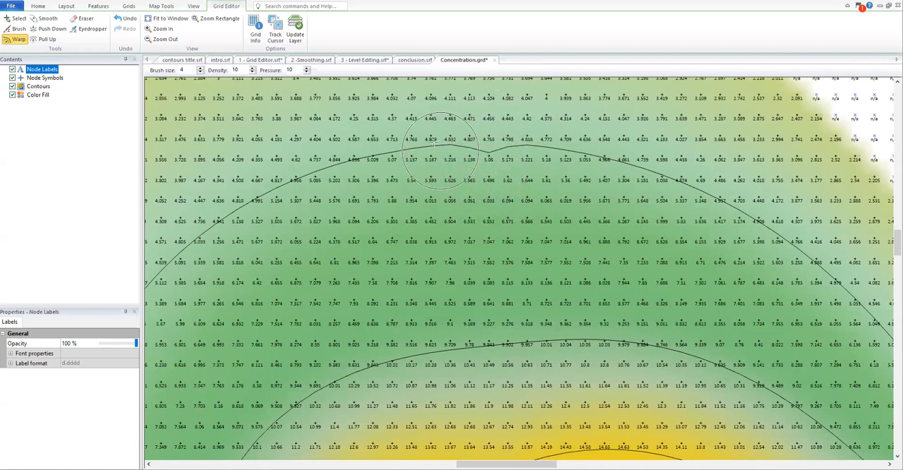
# Step: Close the Concentration.grd grid without saving the warp edits
pyautogui.scroll(-1, 431, 139)
pyautogui.scroll(-4, 430, 138)
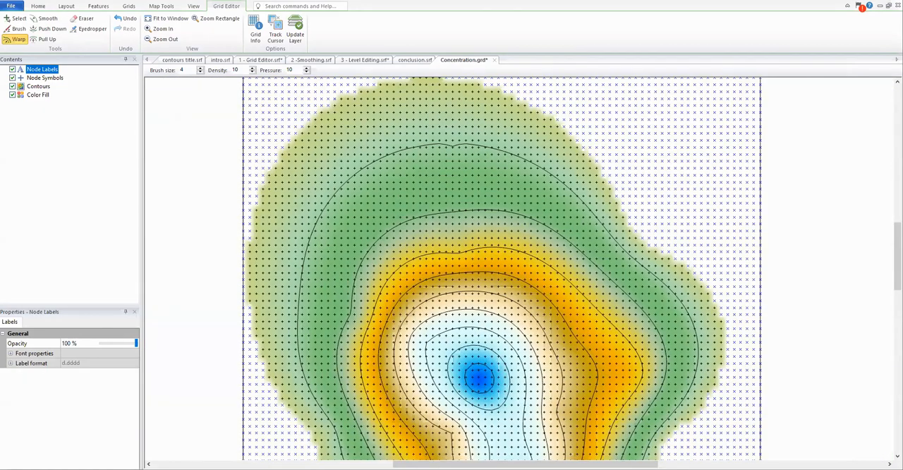
pyautogui.scroll(-2, 352, 249)
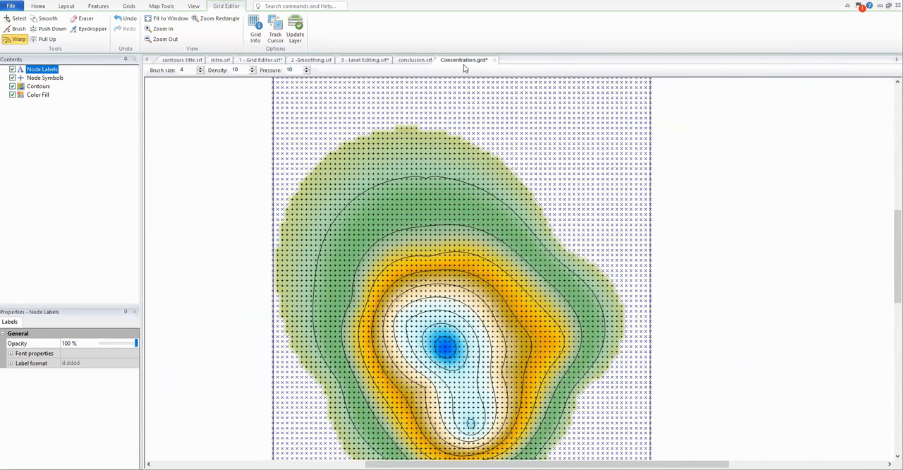
pyautogui.click(495, 60)
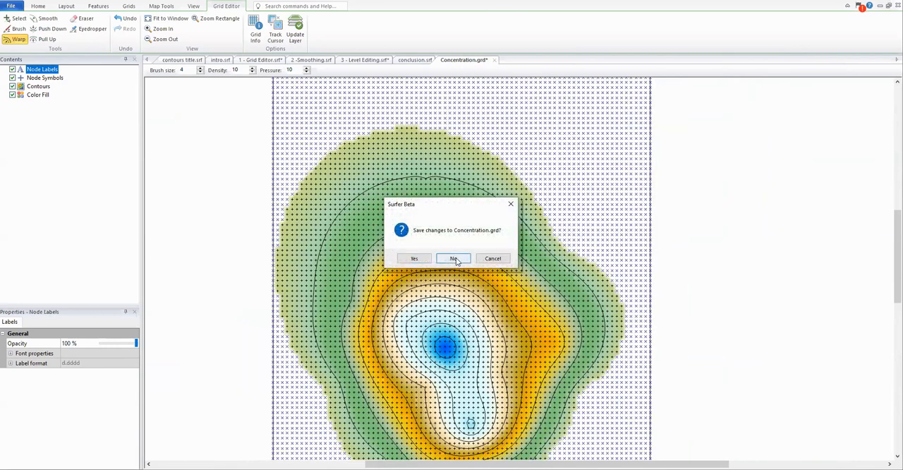
pyautogui.click(455, 258)
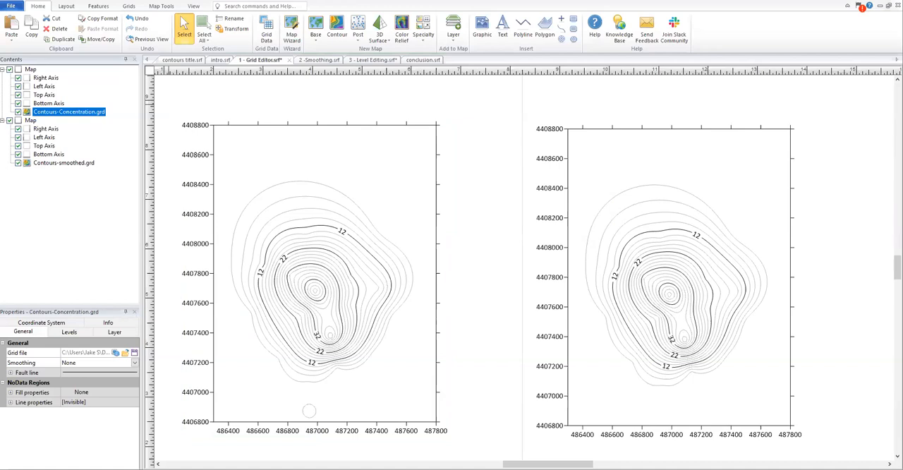
# Step: Switch to the 2 -Smoothing.srf document and select the Contours-wells.grd layer
pyautogui.click(137, 8)
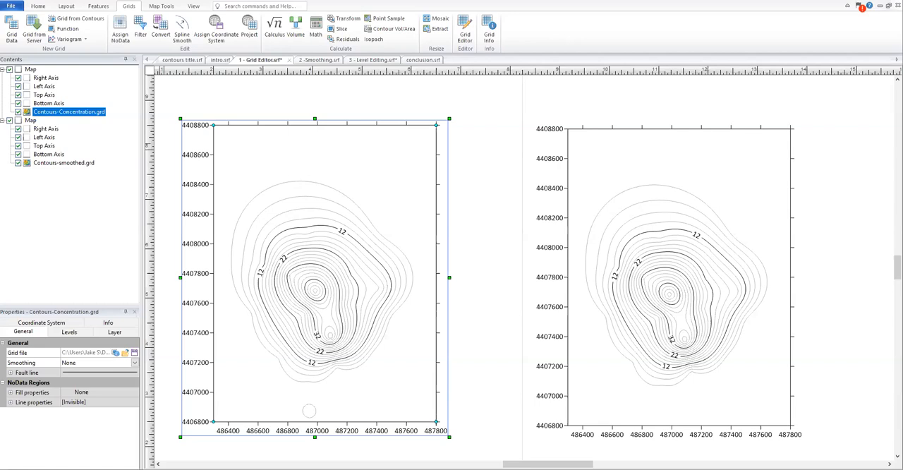
pyautogui.press('Escape')
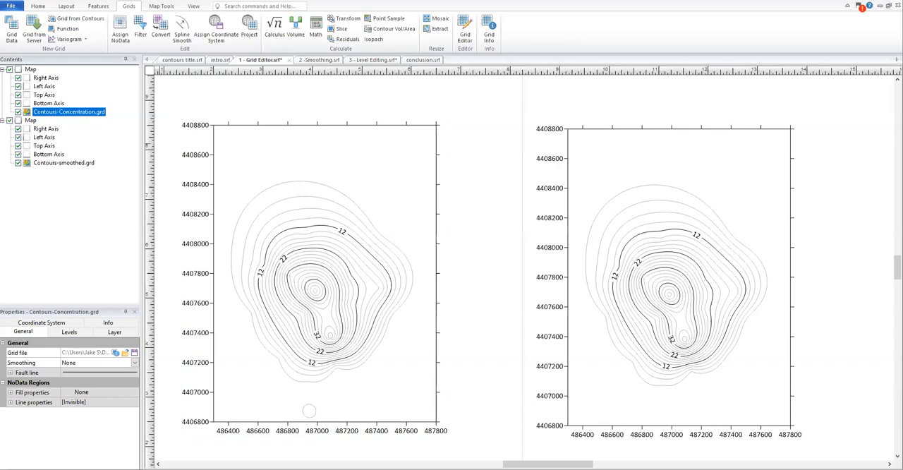
pyautogui.click(318, 60)
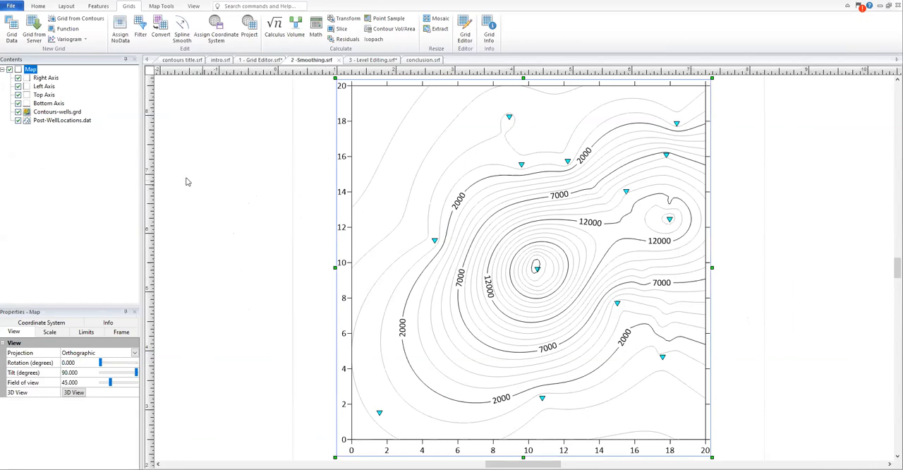
pyautogui.click(68, 114)
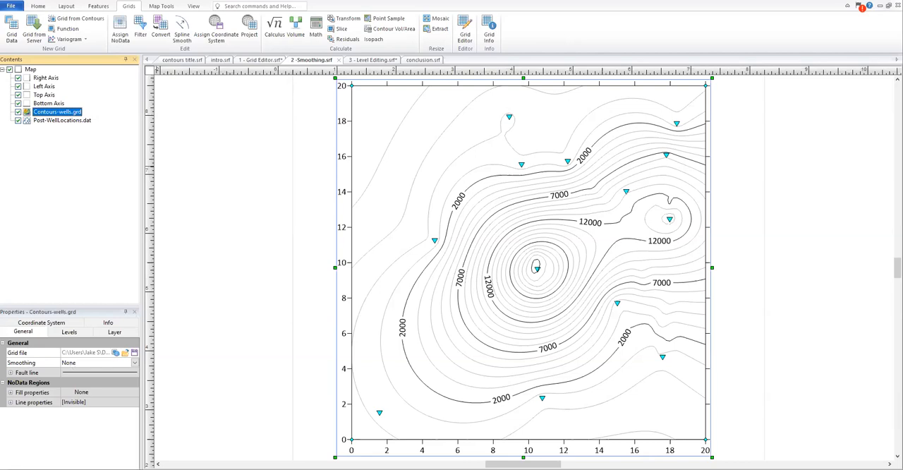
# Step: Try the Low, Medium and High contour smoothing levels in turn on the Contours-wells.grd layer
pyautogui.click(106, 364)
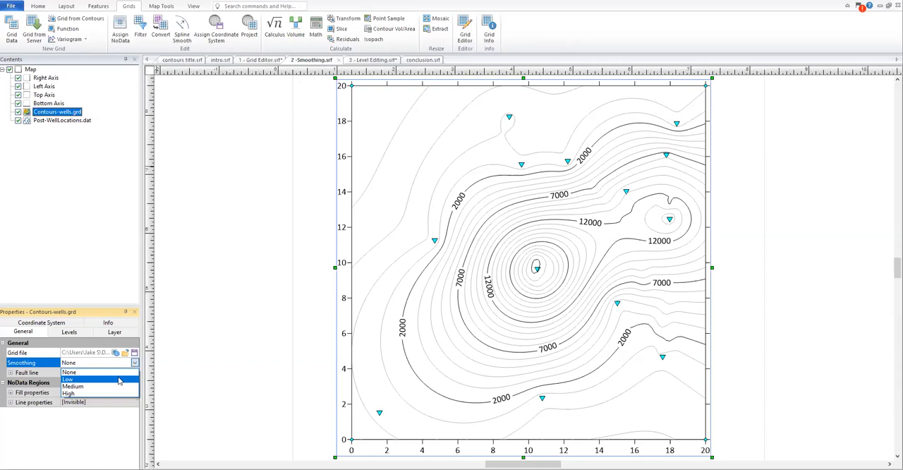
pyautogui.click(119, 381)
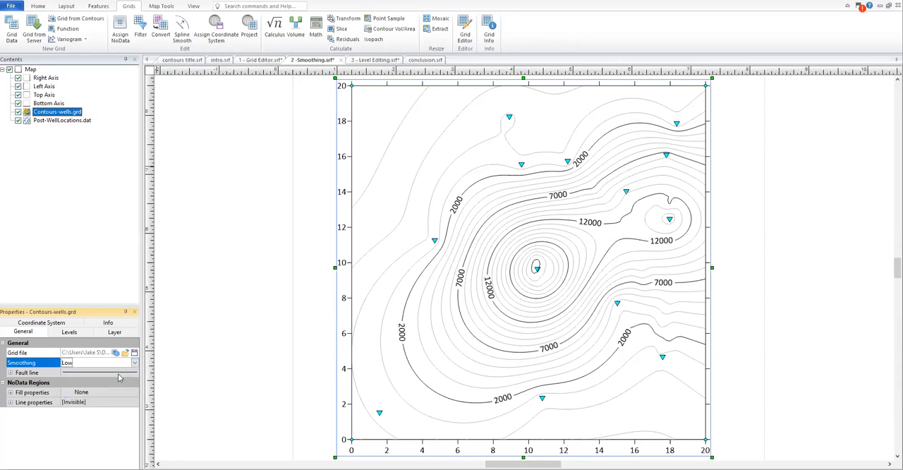
pyautogui.click(135, 362)
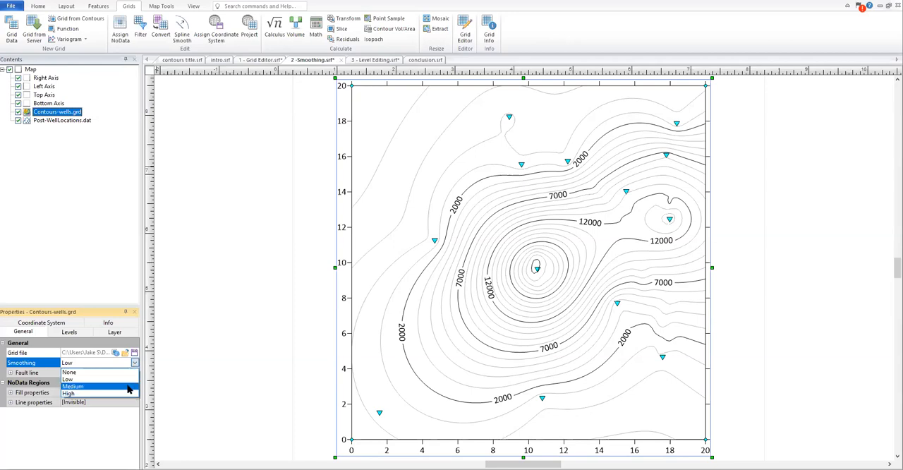
pyautogui.click(129, 386)
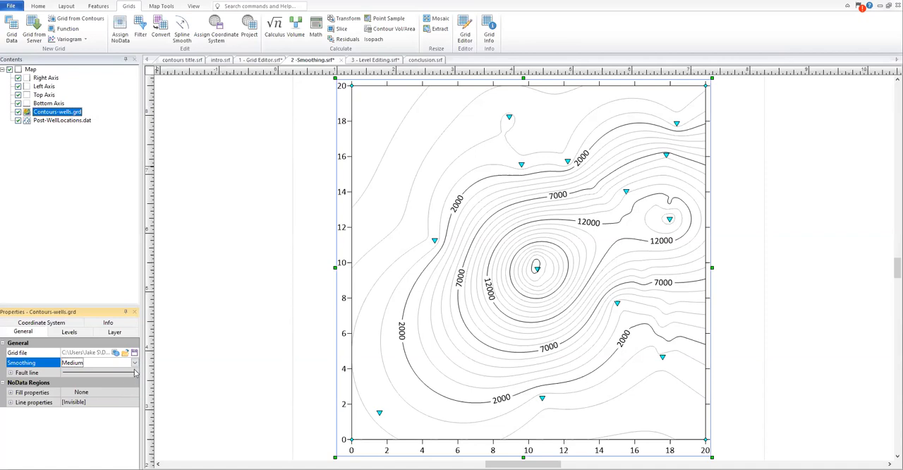
pyautogui.click(136, 365)
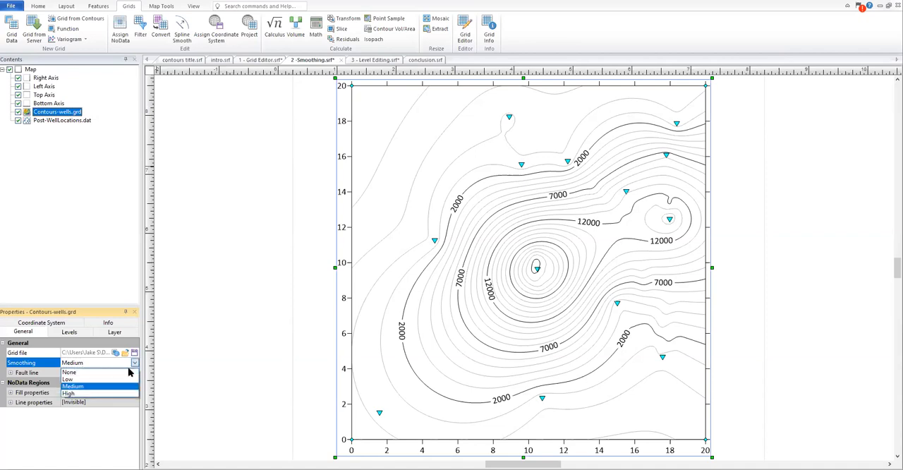
pyautogui.click(130, 396)
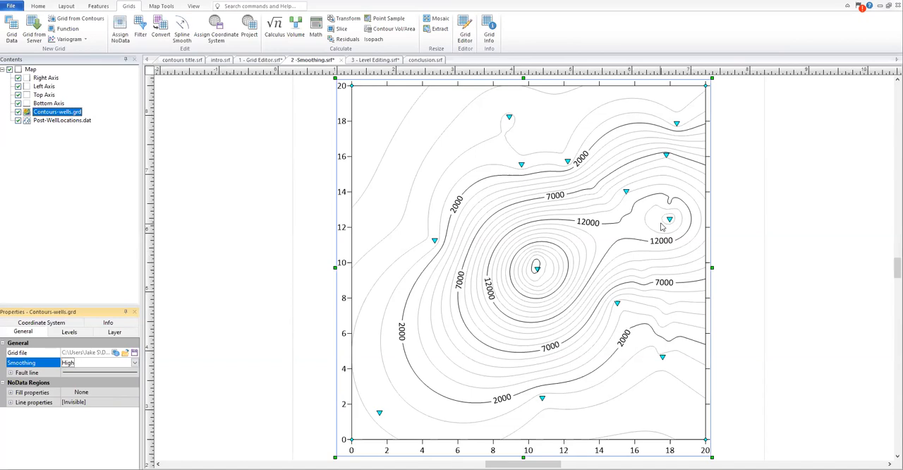
# Step: Inspect the contours around the wells up close and set the Contours-wells.grd layer's smoothing back to None
pyautogui.scroll(3, 663, 225)
pyautogui.scroll(2, 691, 146)
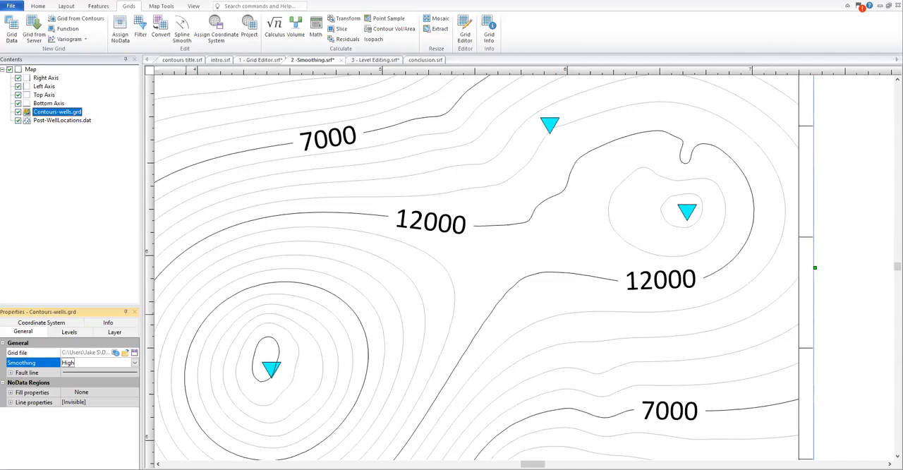
pyautogui.scroll(-2, 235, 264)
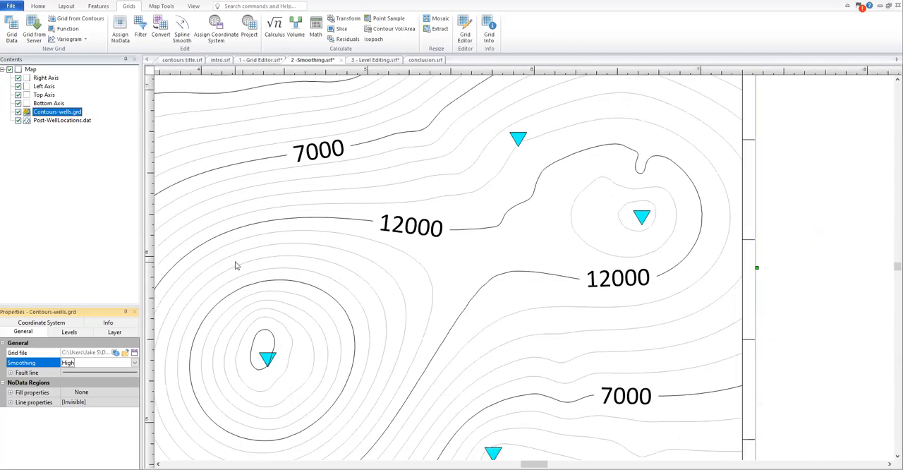
pyautogui.scroll(-3, 236, 265)
pyautogui.moveTo(539, 464); pyautogui.dragTo(531, 464)
pyautogui.click(121, 362)
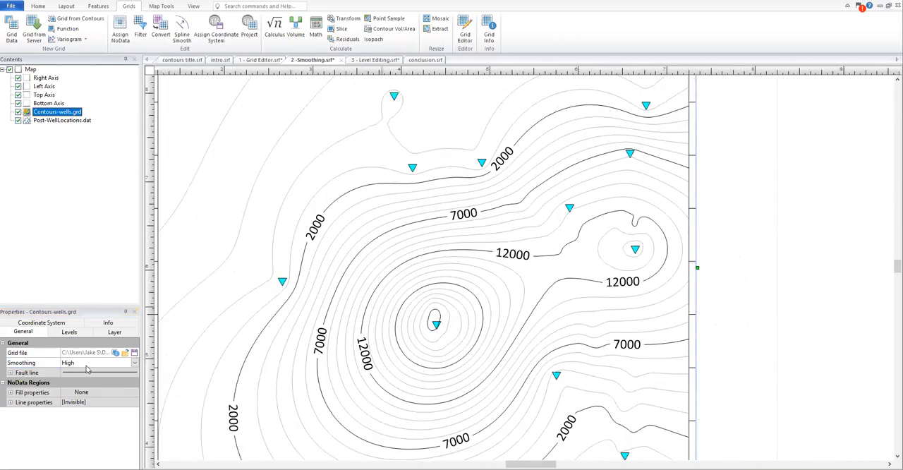
pyautogui.click(86, 374)
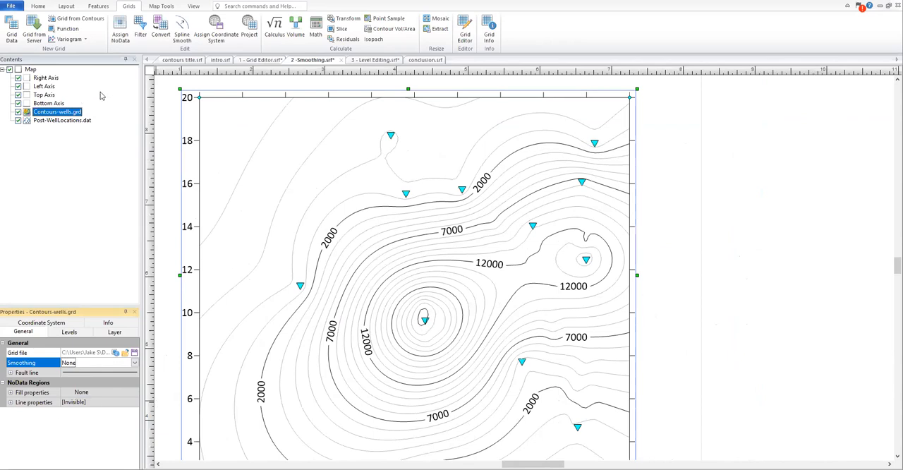
# Step: Start Spline Smooth with Contours-wells.grd as the input grid
pyautogui.click(184, 39)
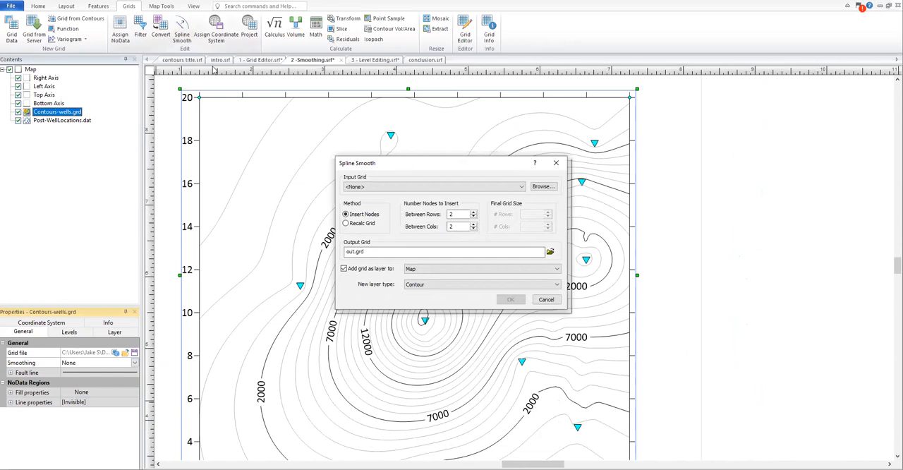
pyautogui.moveTo(398, 166); pyautogui.dragTo(462, 129)
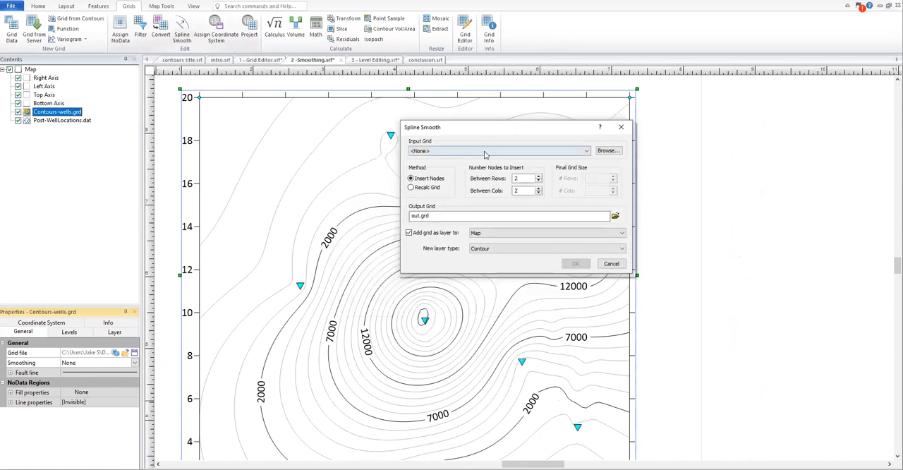
pyautogui.click(484, 151)
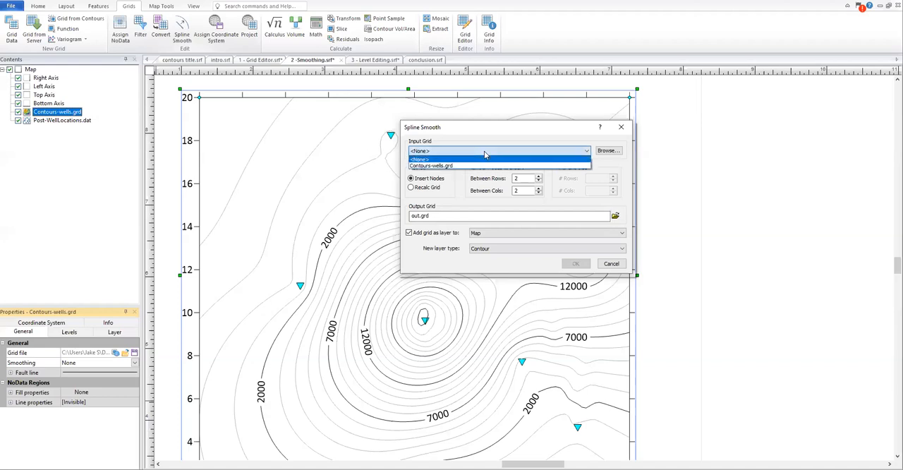
pyautogui.click(475, 165)
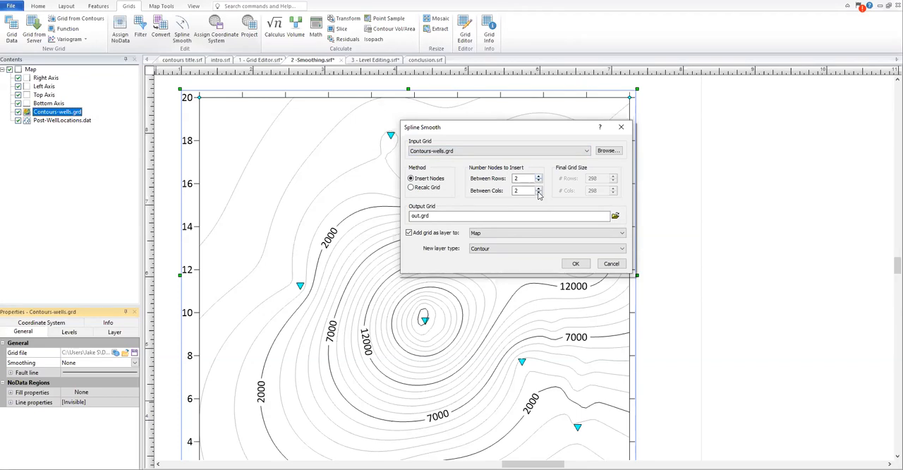
# Step: Spline smooth the grid by inserting 4 nodes between rows and columns, saving out.grd as a new contour layer on the map
pyautogui.click(430, 188)
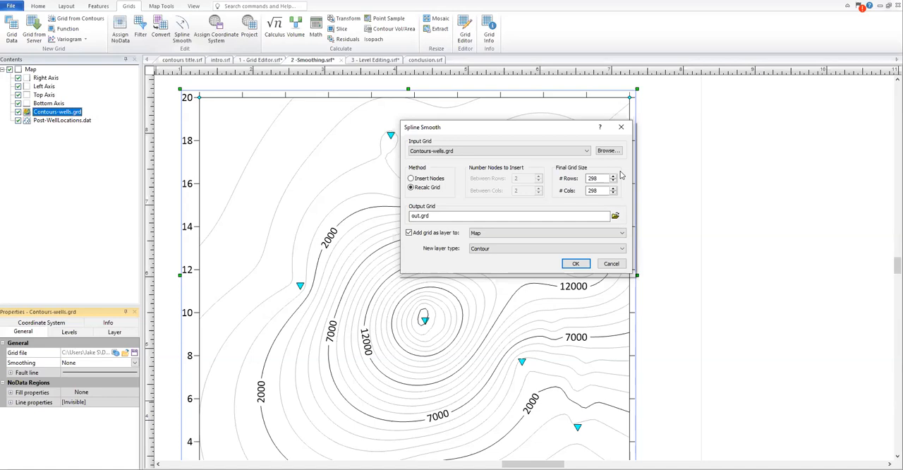
pyautogui.click(438, 180)
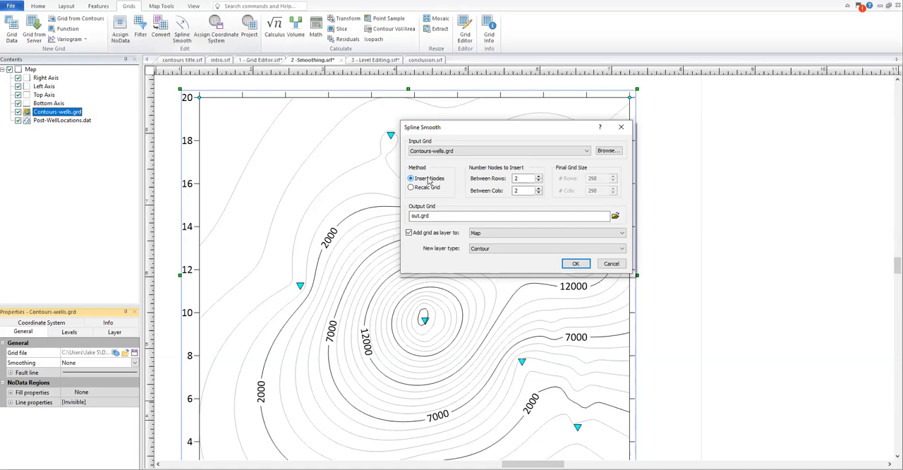
pyautogui.click(539, 177)
pyautogui.click(539, 178)
pyautogui.click(539, 188)
pyautogui.click(539, 188)
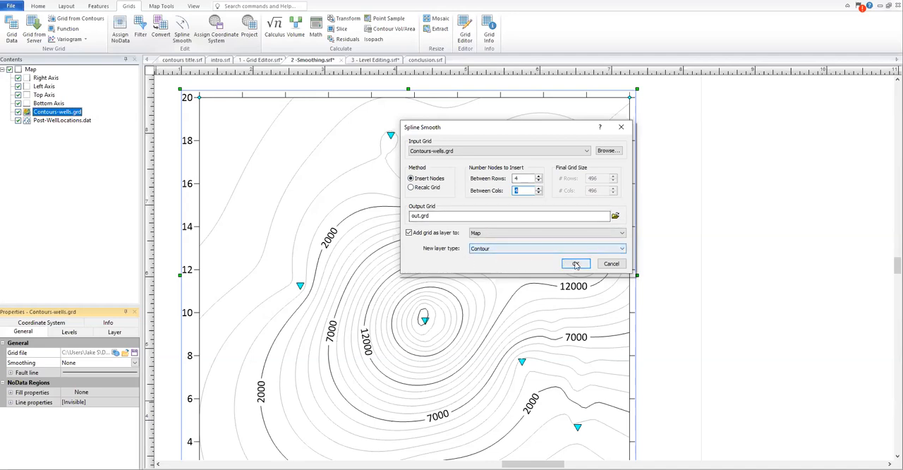
pyautogui.click(575, 264)
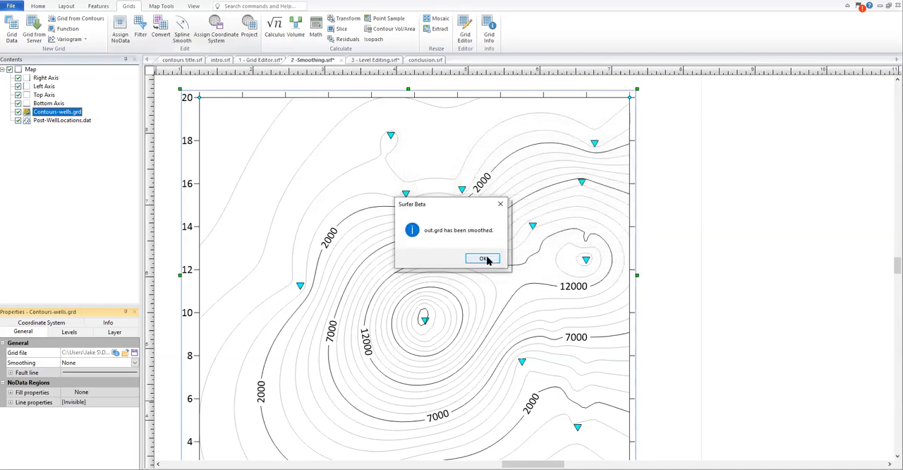
pyautogui.click(484, 259)
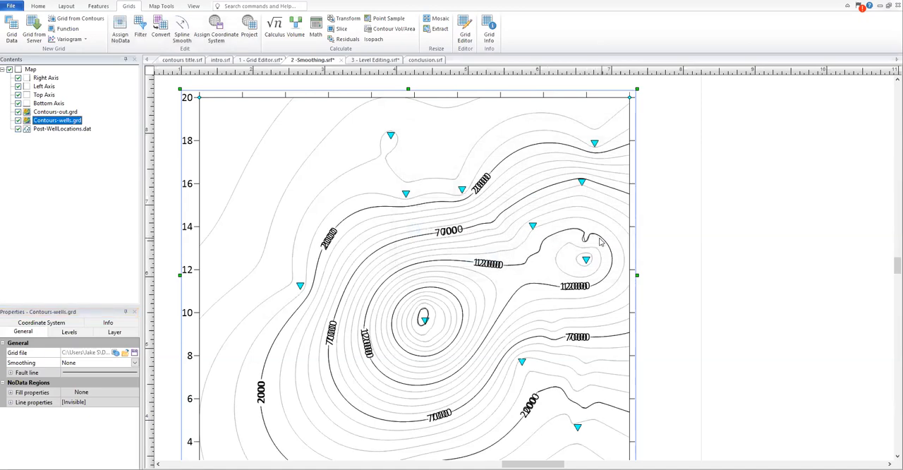
# Step: Compare the smoothed and original contours around the wells by toggling the Contours-wells.grd layer, leaving that layer hidden
pyautogui.scroll(3, 598, 246)
pyautogui.scroll(3, 595, 249)
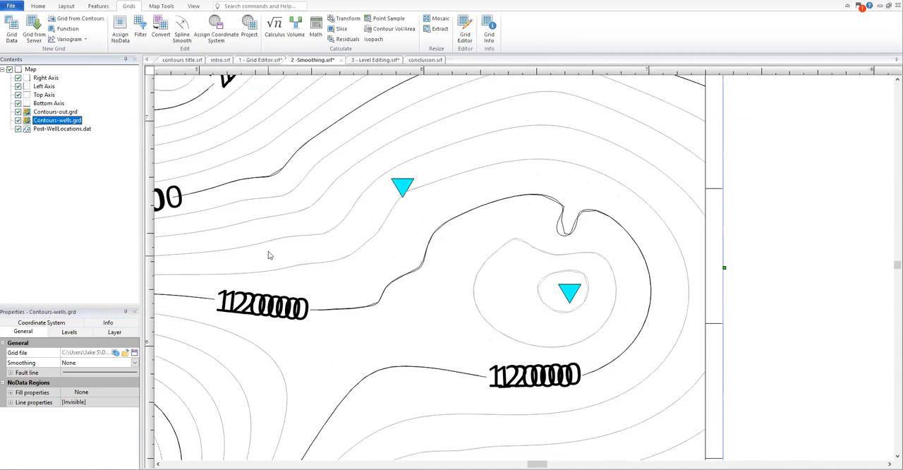
pyautogui.scroll(-4, 268, 255)
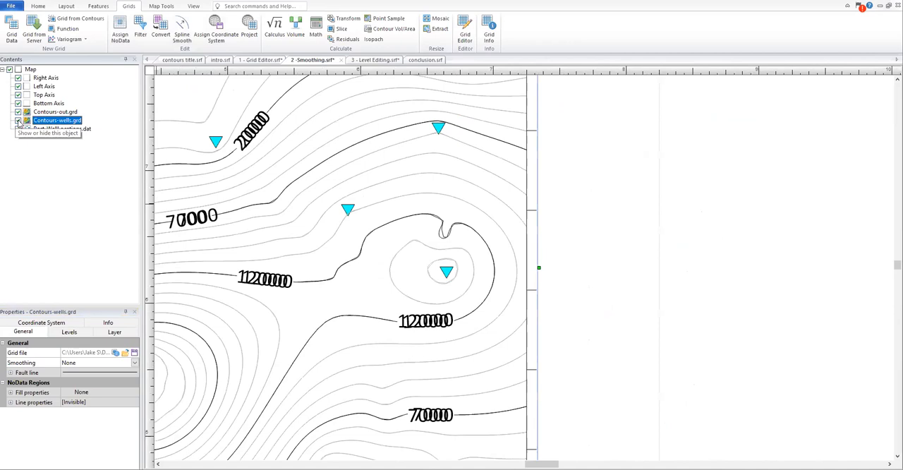
pyautogui.click(18, 122)
pyautogui.click(19, 122)
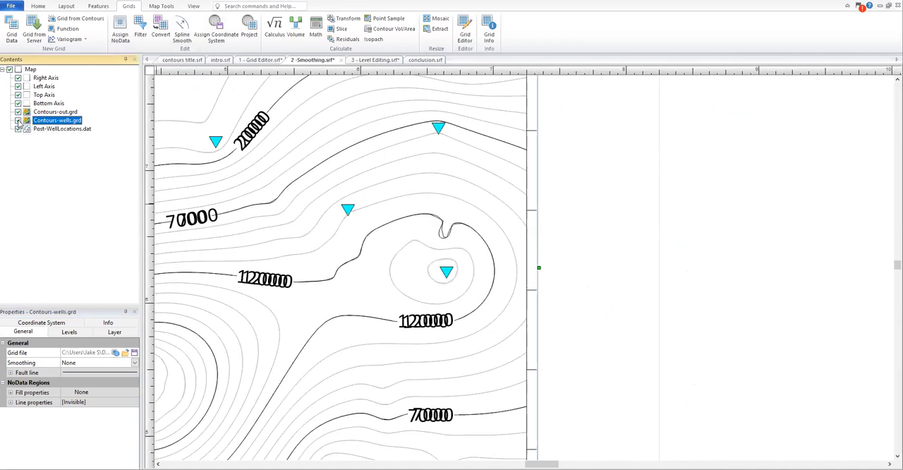
pyautogui.click(18, 122)
pyautogui.click(19, 122)
pyautogui.click(18, 122)
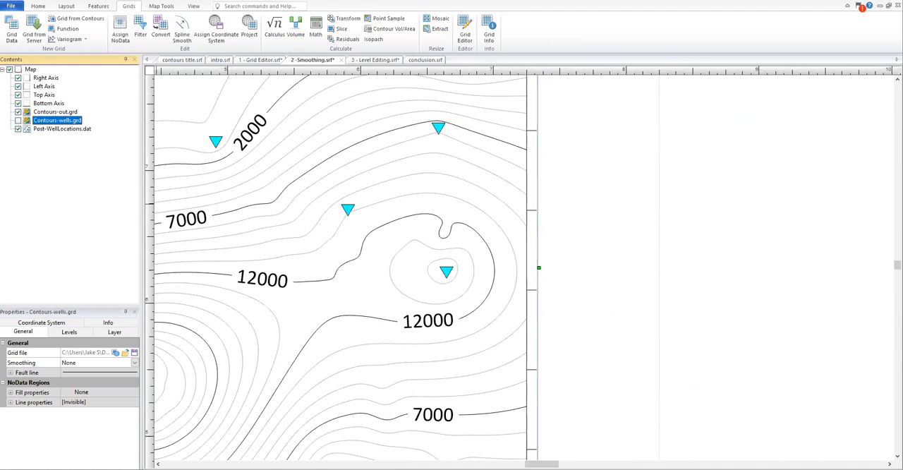
pyautogui.scroll(-2, 443, 285)
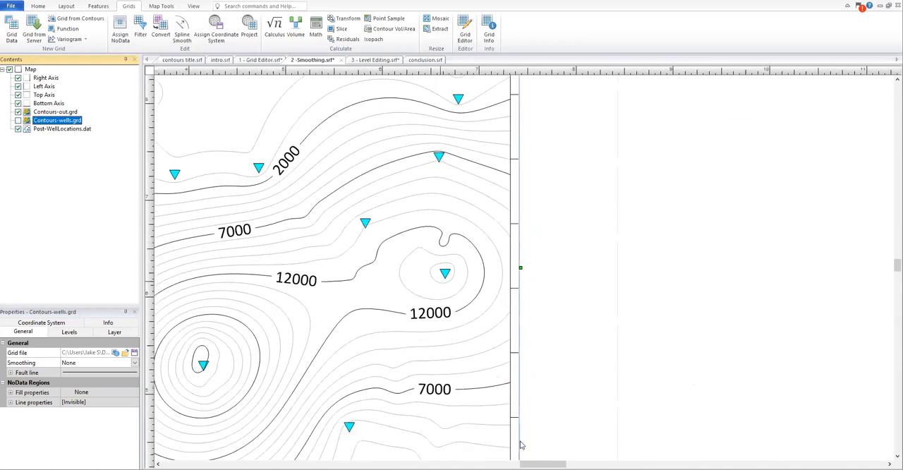
pyautogui.moveTo(543, 464); pyautogui.dragTo(532, 464)
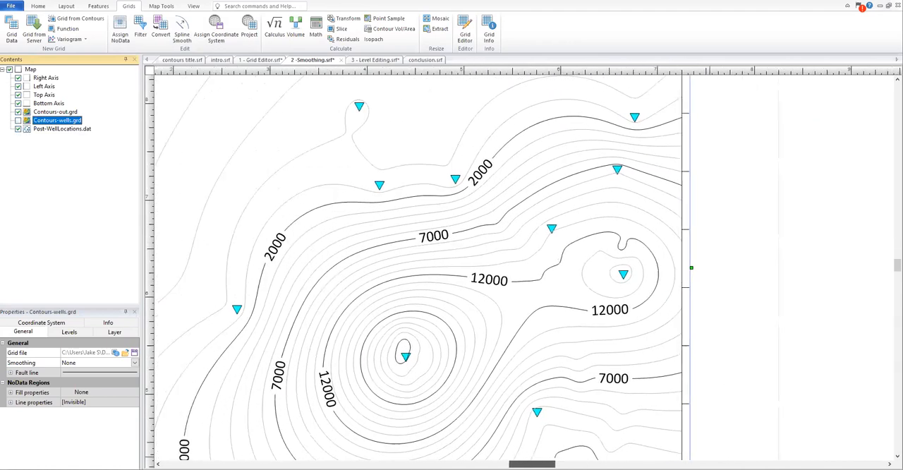
pyautogui.scroll(-2, 339, 332)
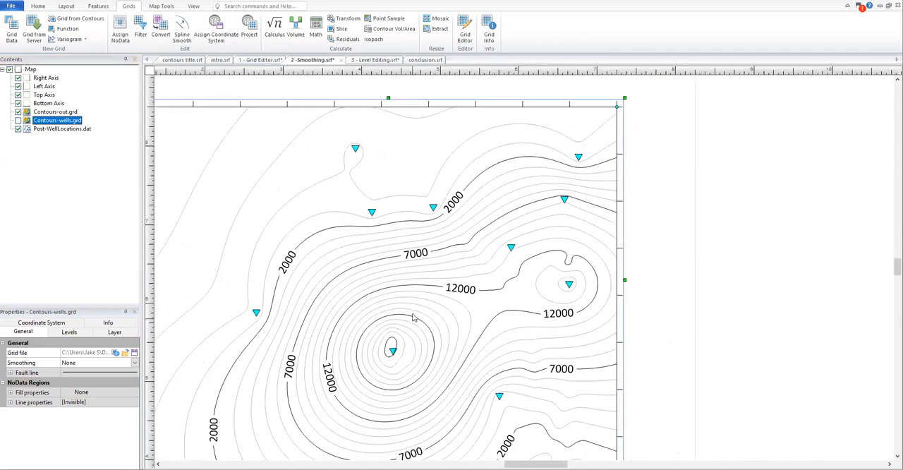
pyautogui.scroll(-3, 412, 318)
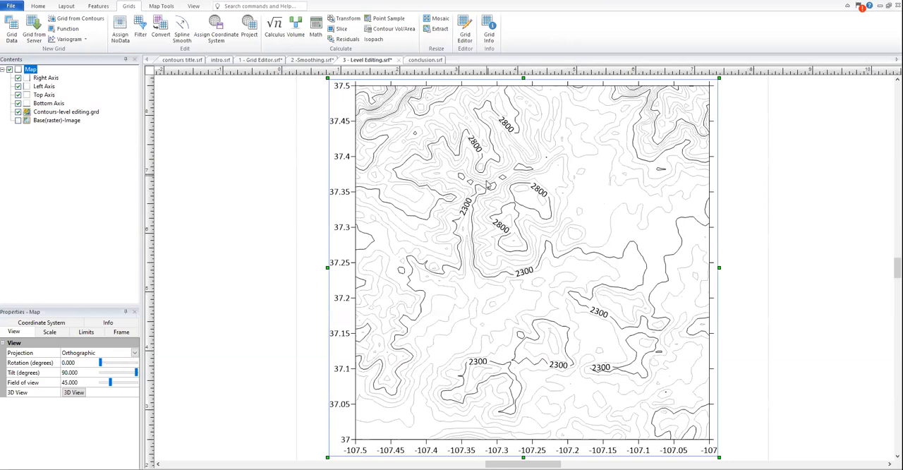
# Step: Set the level method of the Contours-level editing.grd layer to Advanced and open its contour levels for editing
pyautogui.scroll(1, 486, 185)
pyautogui.scroll(1, 500, 182)
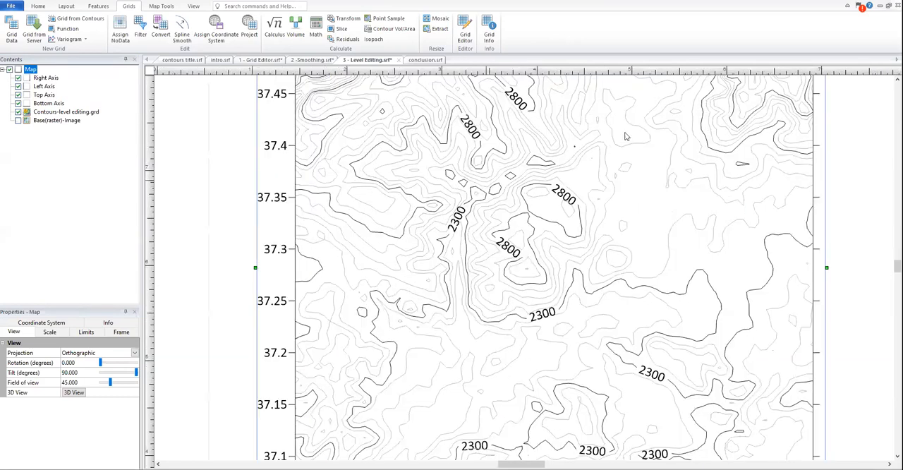
pyautogui.scroll(1, 625, 135)
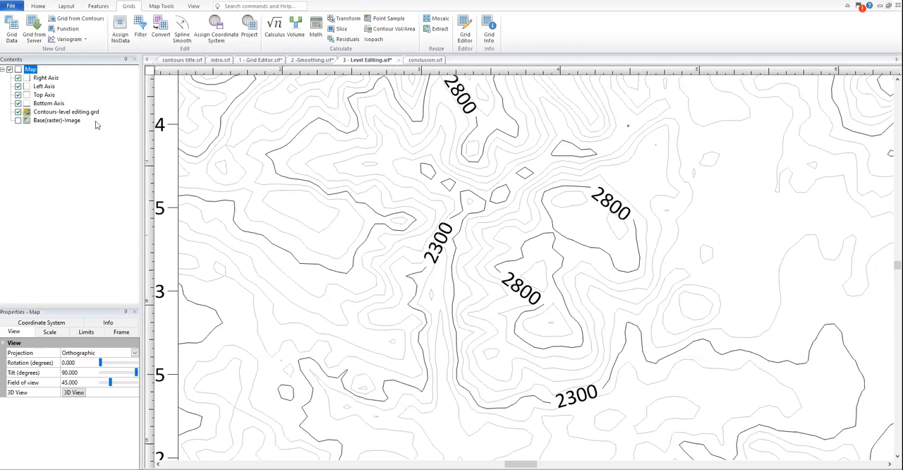
pyautogui.click(46, 116)
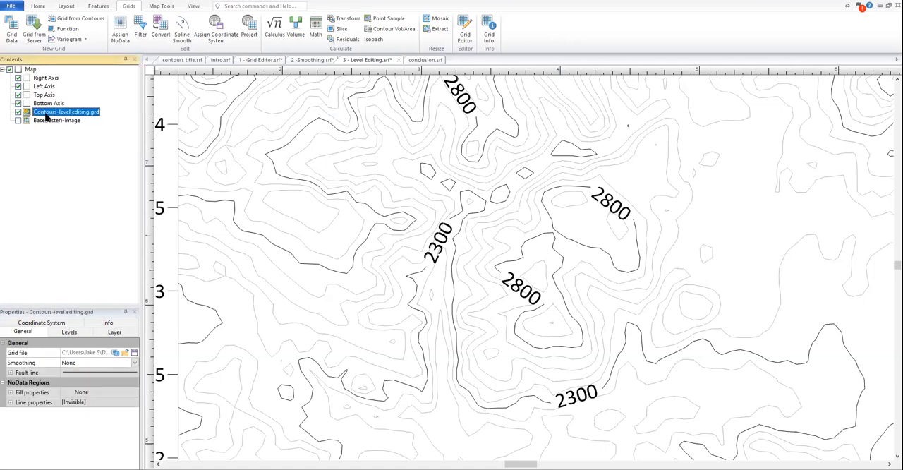
pyautogui.click(68, 332)
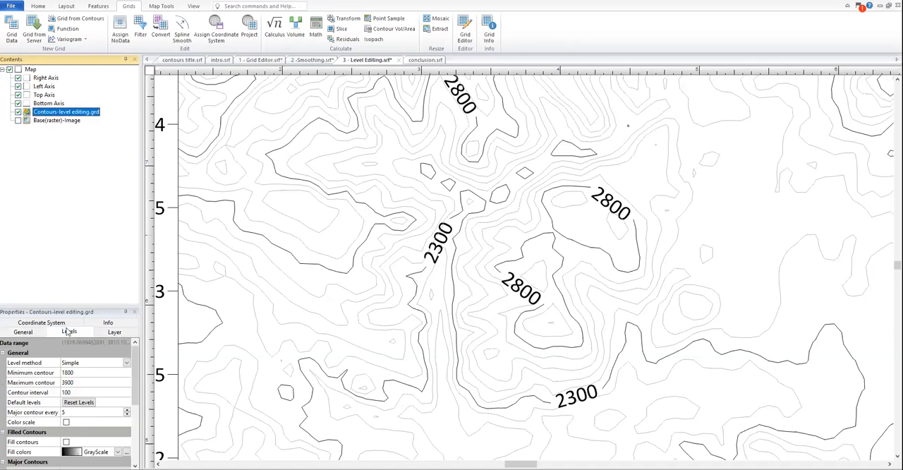
pyautogui.click(103, 362)
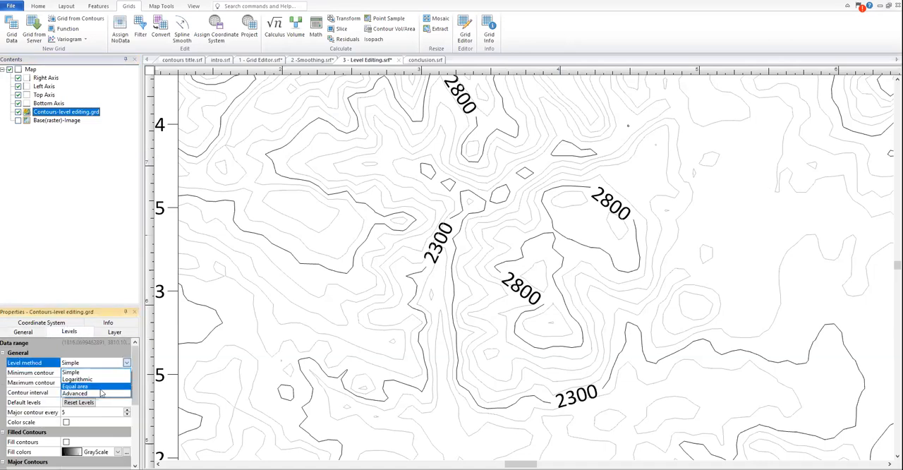
pyautogui.click(102, 394)
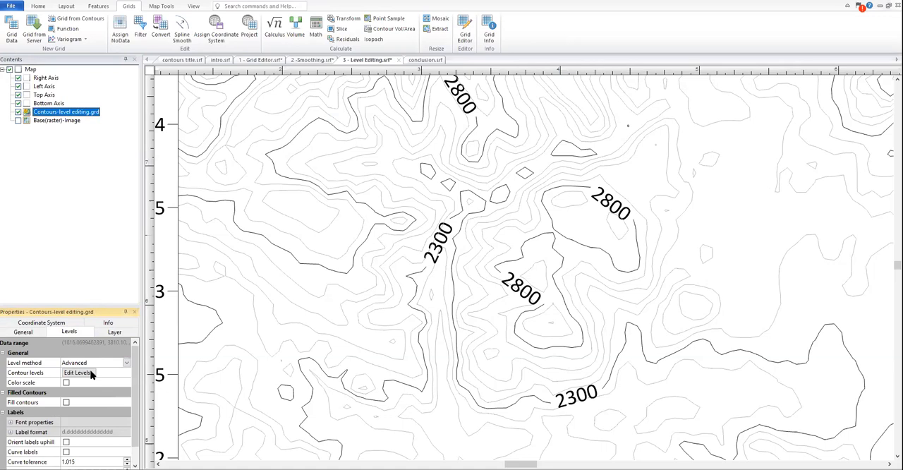
pyautogui.click(80, 374)
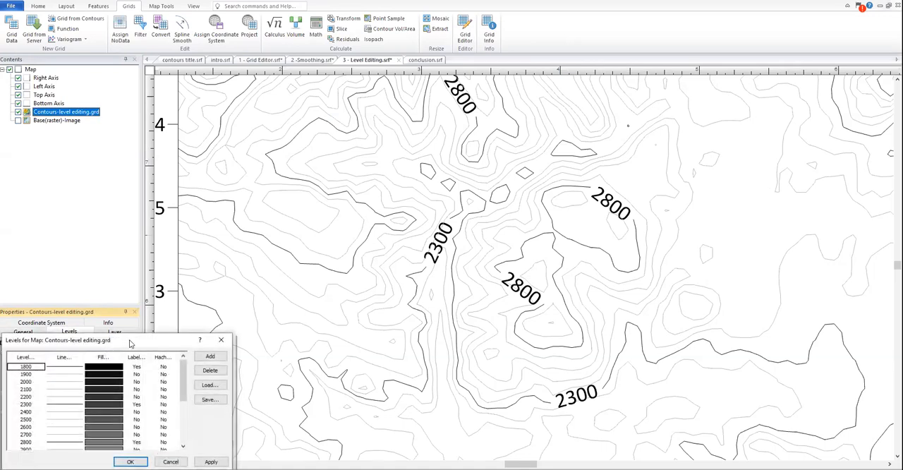
pyautogui.moveTo(130, 343); pyautogui.dragTo(776, 151)
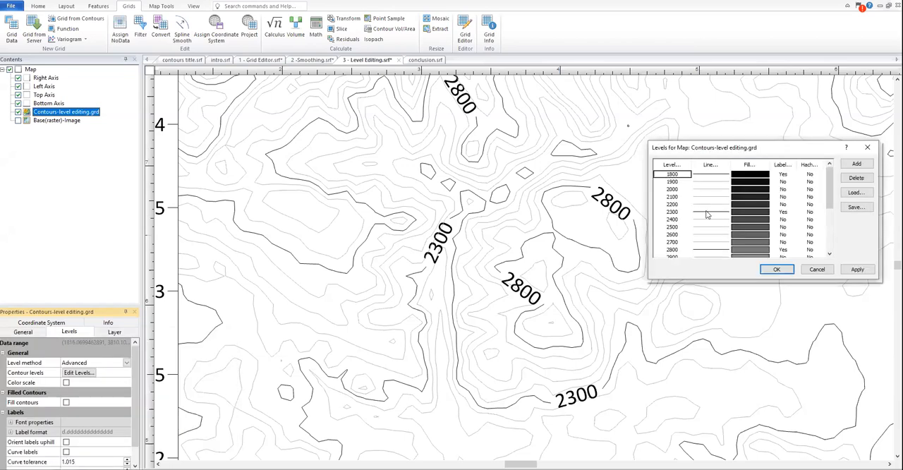
# Step: Set the line style of the 2300 contour level to Invisible and apply it to the map
pyautogui.click(673, 212)
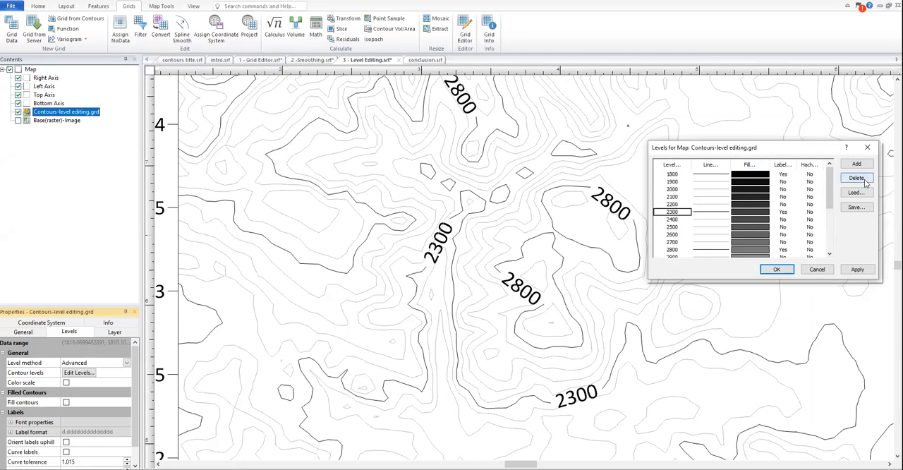
pyautogui.doubleClick(708, 215)
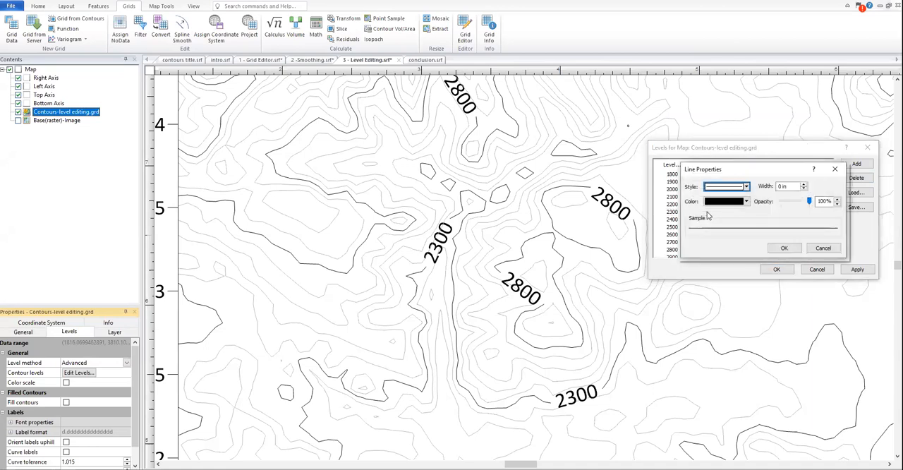
pyautogui.click(731, 189)
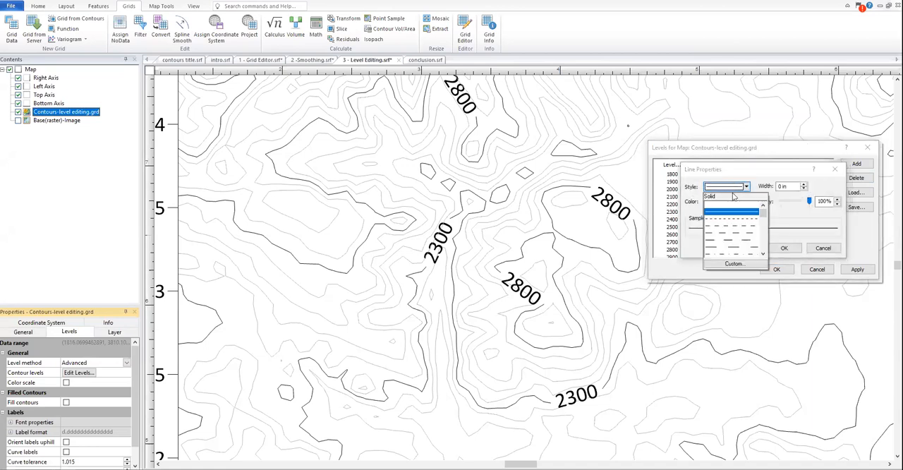
pyautogui.click(735, 206)
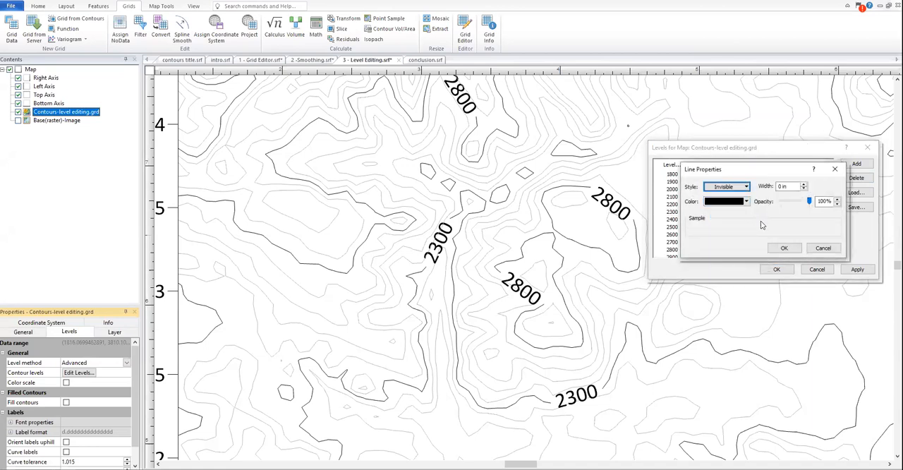
pyautogui.click(788, 251)
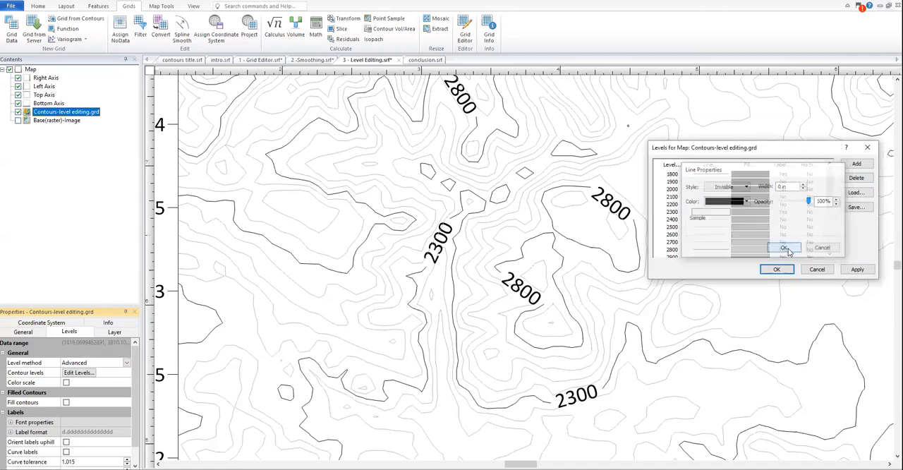
pyautogui.click(862, 269)
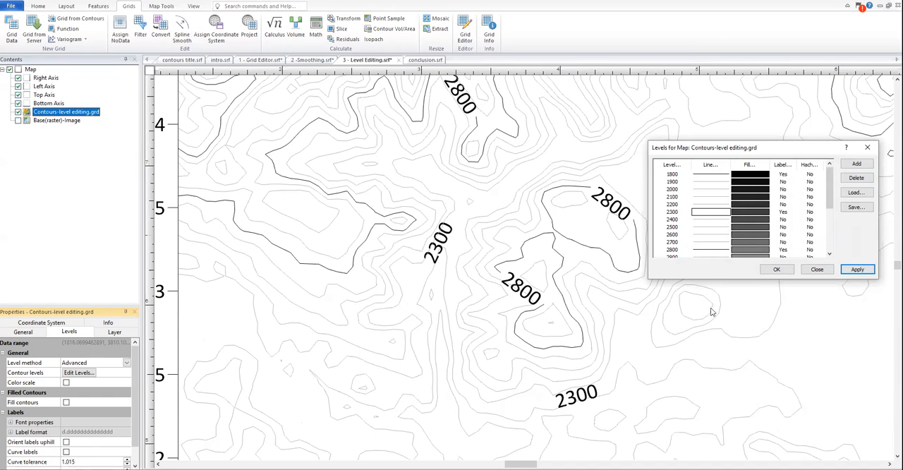
# Step: Set the 2300 contour level's line to a solid red style, apply it to the map and close the level settings
pyautogui.click(697, 213)
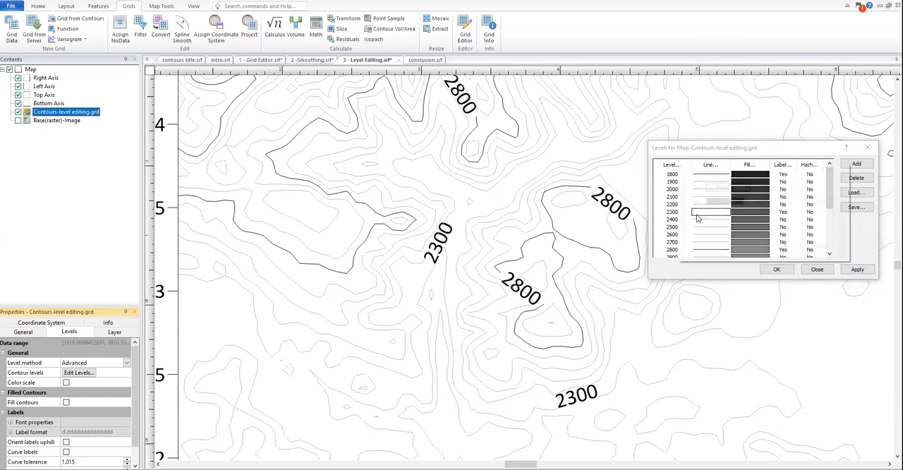
pyautogui.click(737, 188)
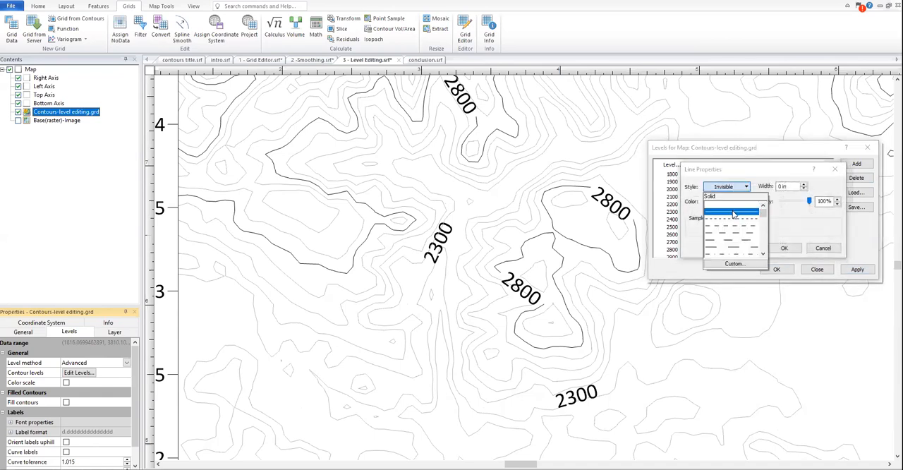
pyautogui.click(735, 205)
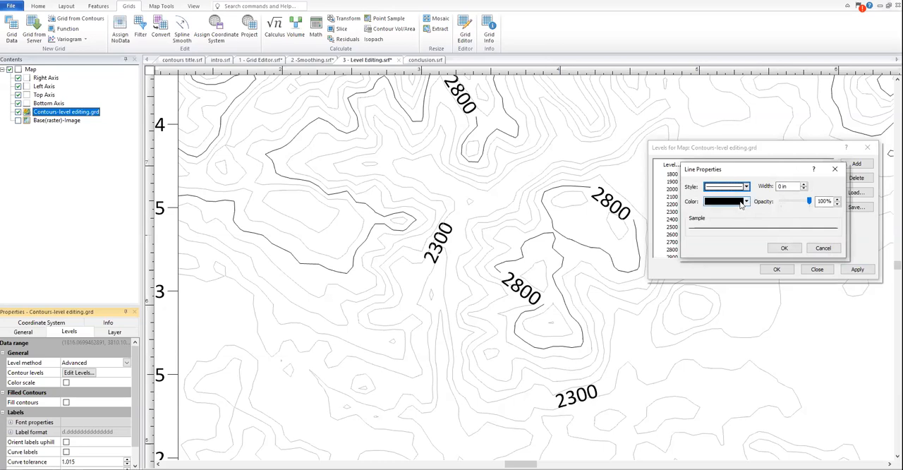
pyautogui.click(737, 202)
pyautogui.click(756, 226)
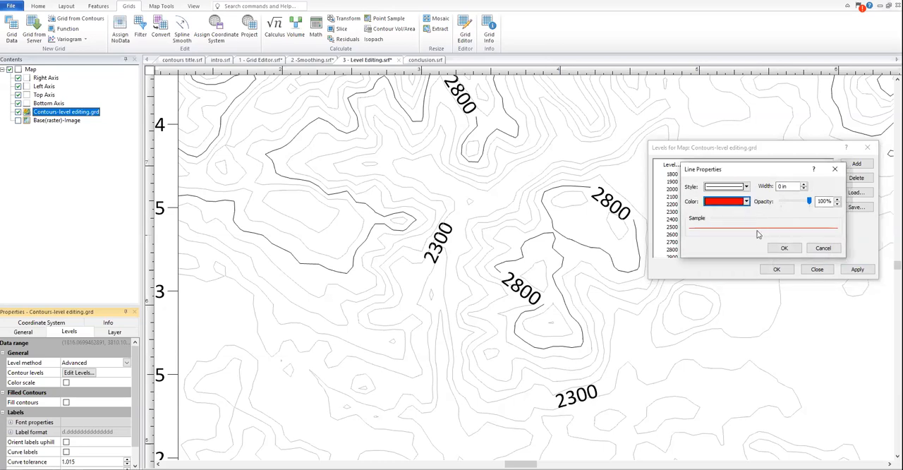
pyautogui.click(783, 248)
pyautogui.click(854, 272)
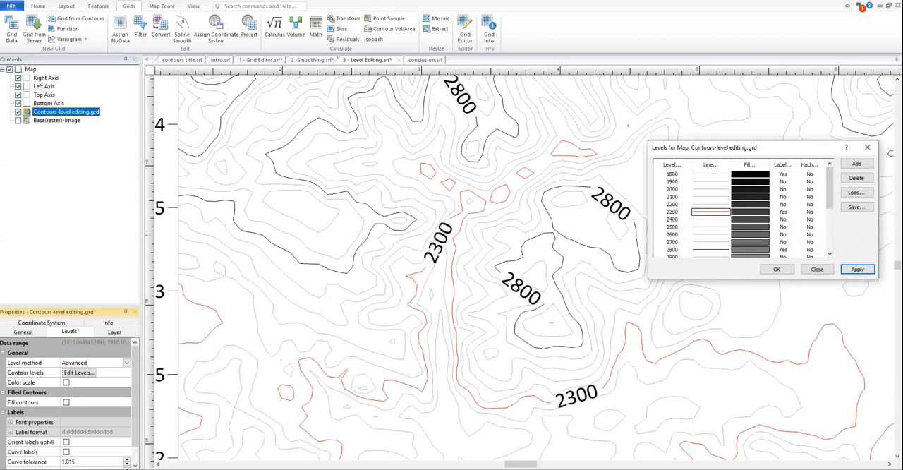
pyautogui.click(814, 270)
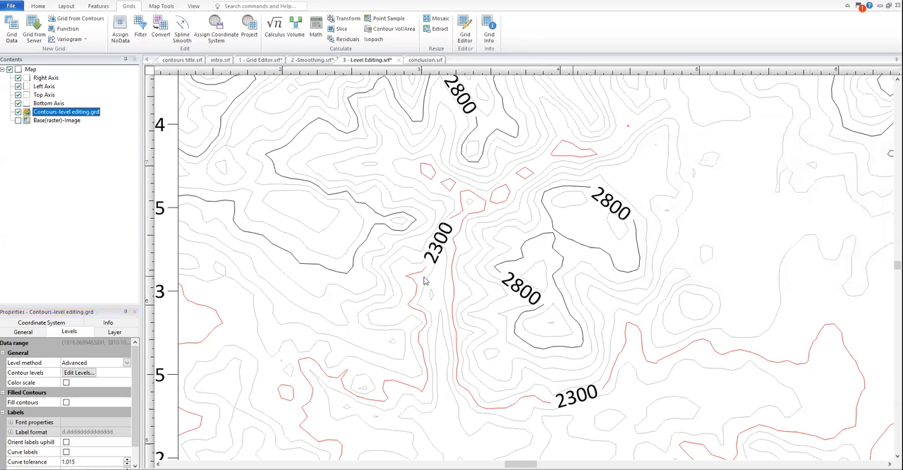
# Step: Export the contour lines of the Contours-level editing.grd layer under the file name "outflood contours" and list the available file formats
pyautogui.scroll(-1, 331, 265)
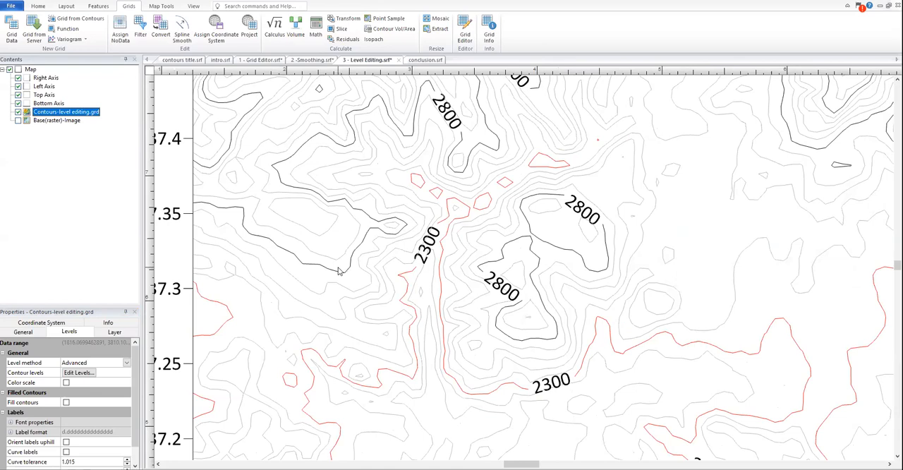
pyautogui.click(168, 8)
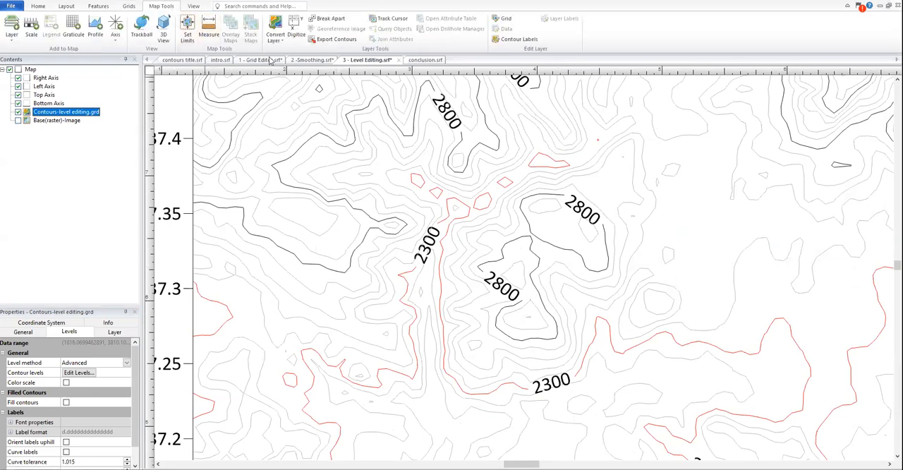
pyautogui.click(321, 40)
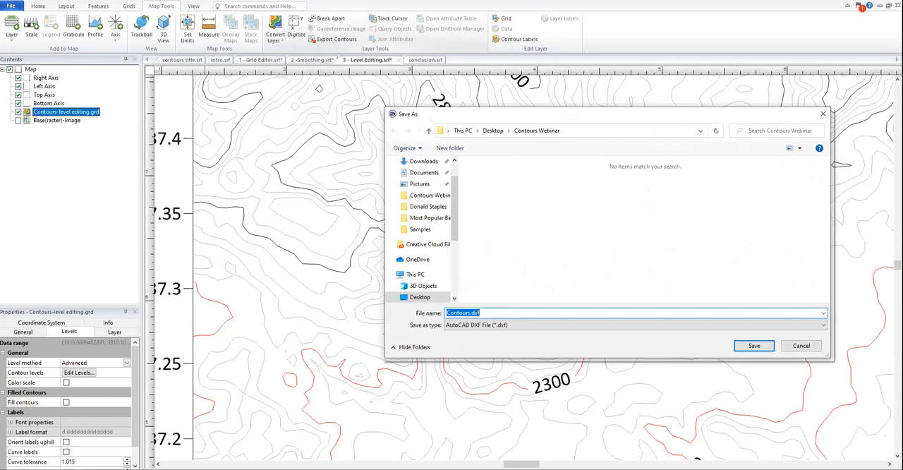
pyautogui.click(495, 312)
pyautogui.moveTo(495, 312); pyautogui.dragTo(443, 314)
pyautogui.write('outflood contours')
pyautogui.click(544, 325)
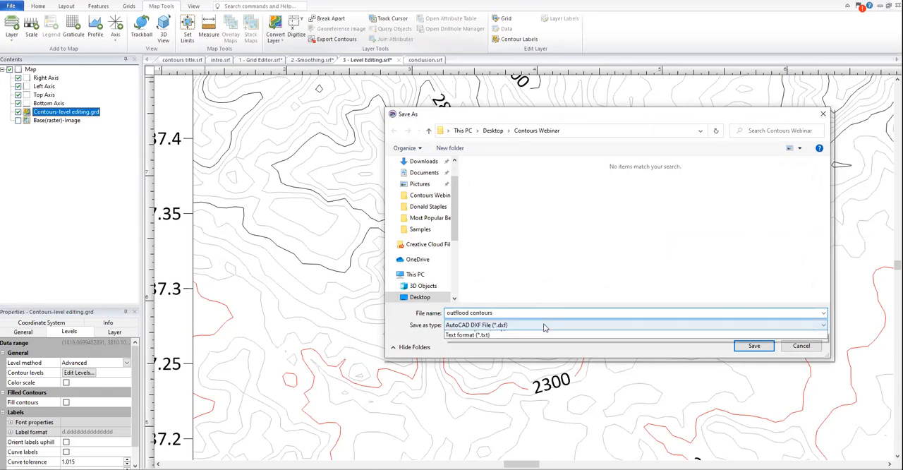